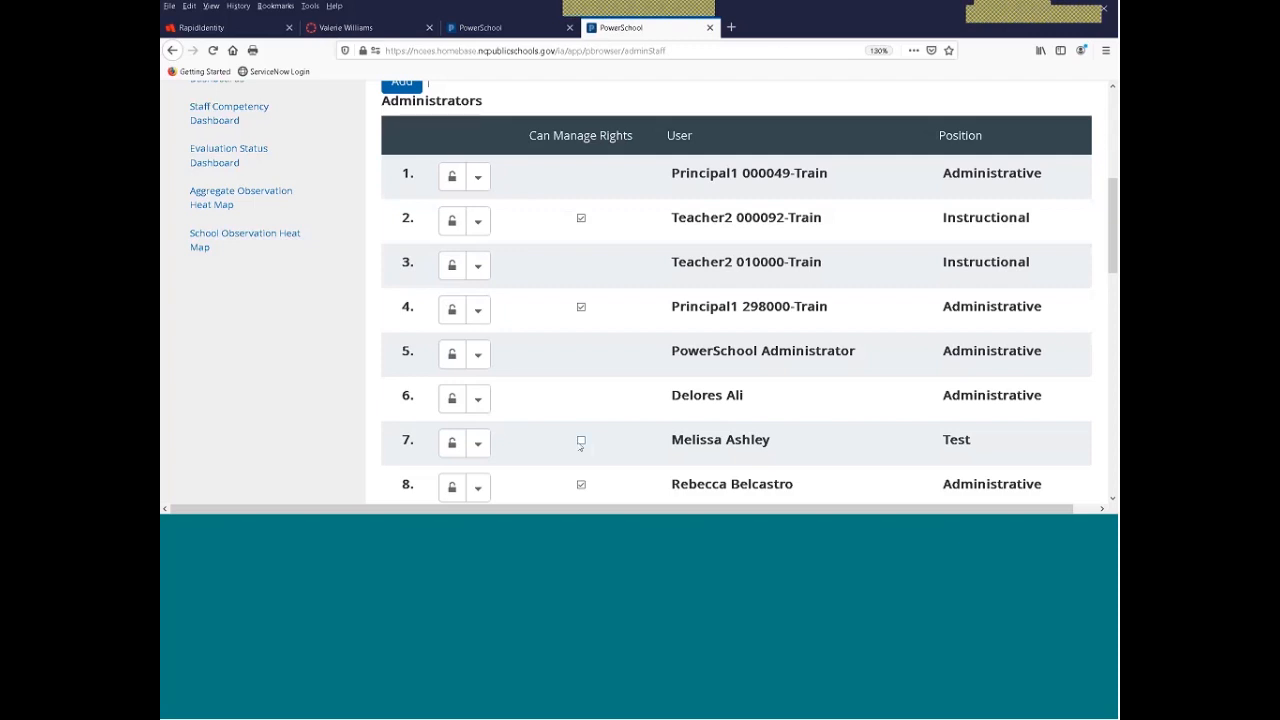
Leave Principal1's Can Manage Rights box checked in row 4 and open Teacher2's row 2 action menu
click(581, 307)
click(581, 309)
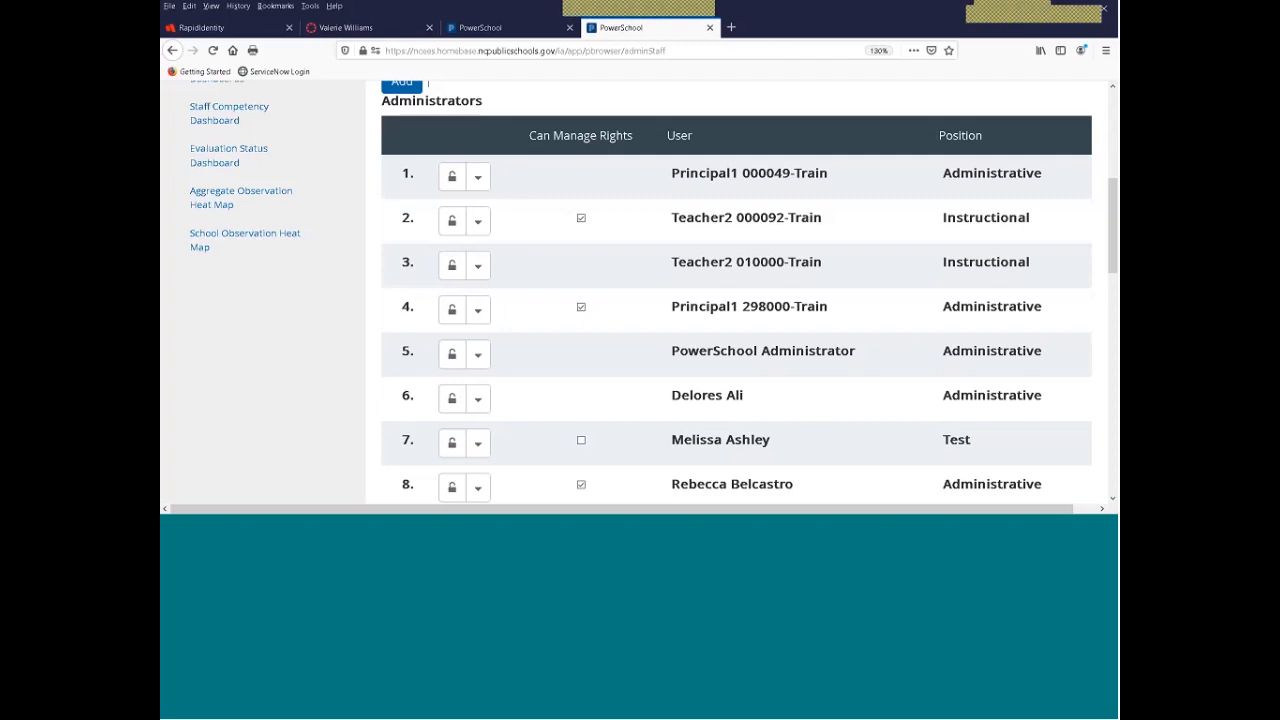
click(581, 309)
triple_click(612, 219)
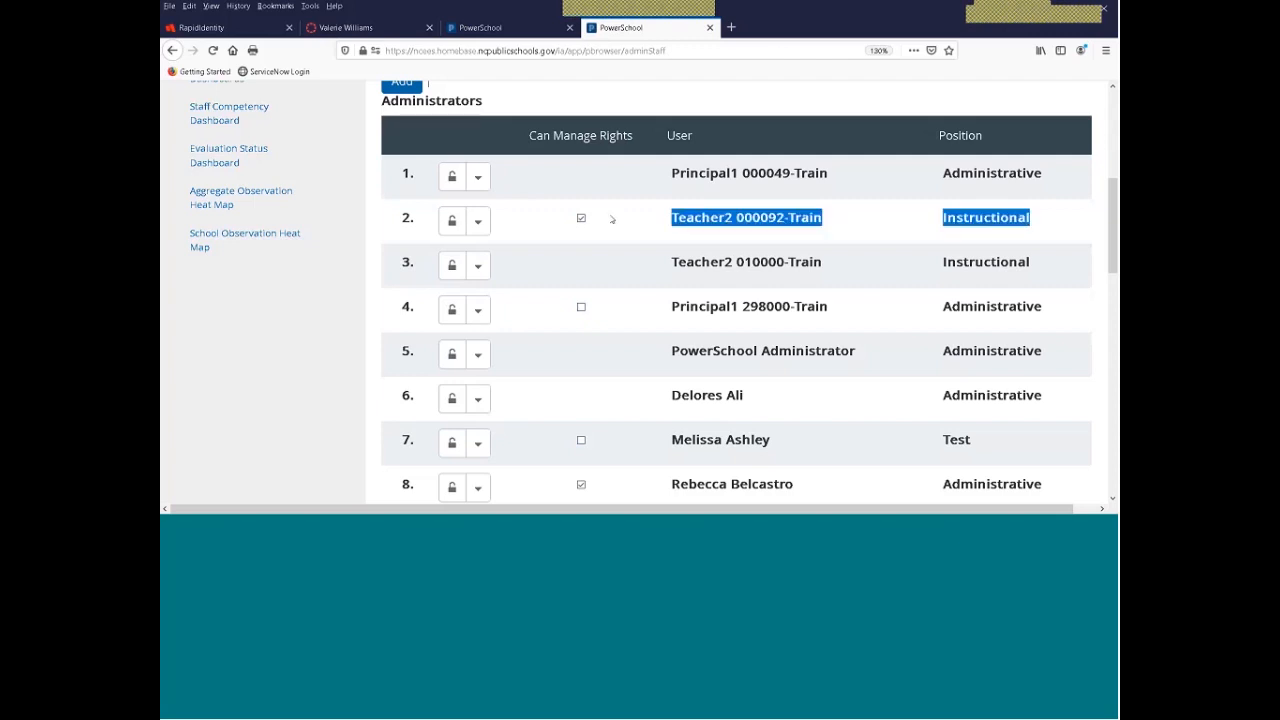
click(581, 307)
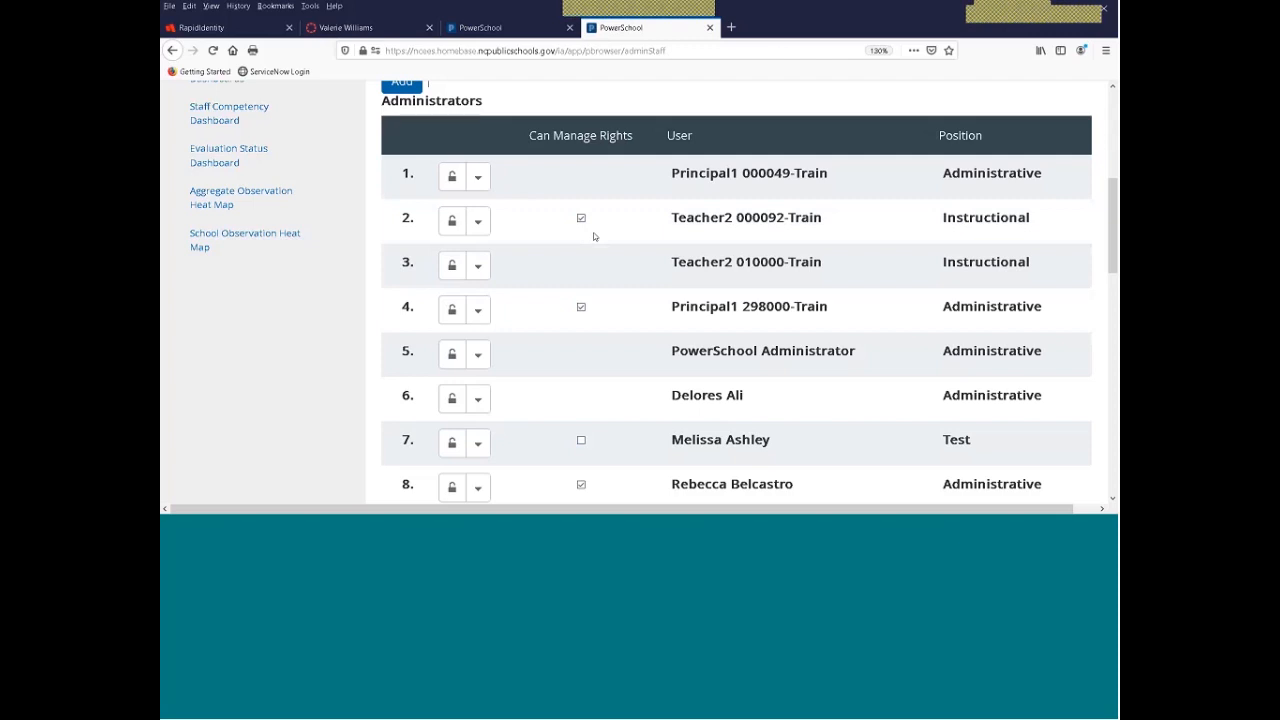
click(478, 222)
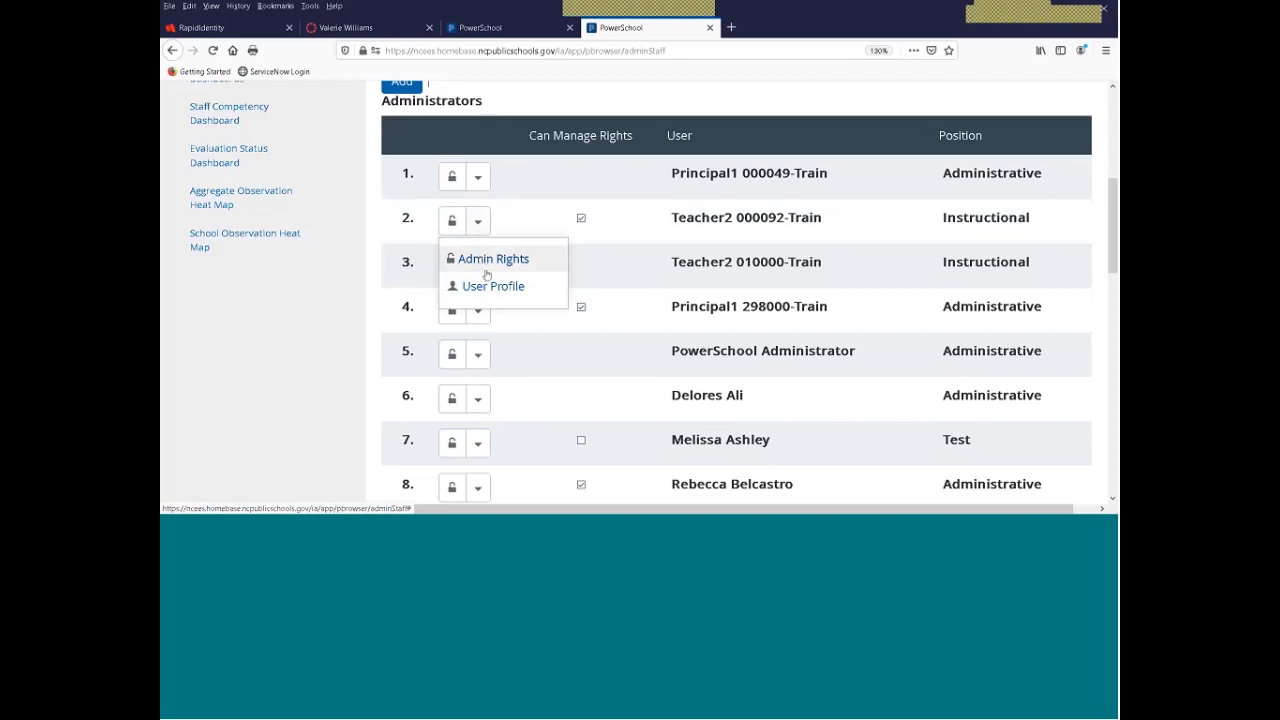
Open Admin Rights for Teacher2 and maximize the Current Rights window to fill the browser
click(487, 272)
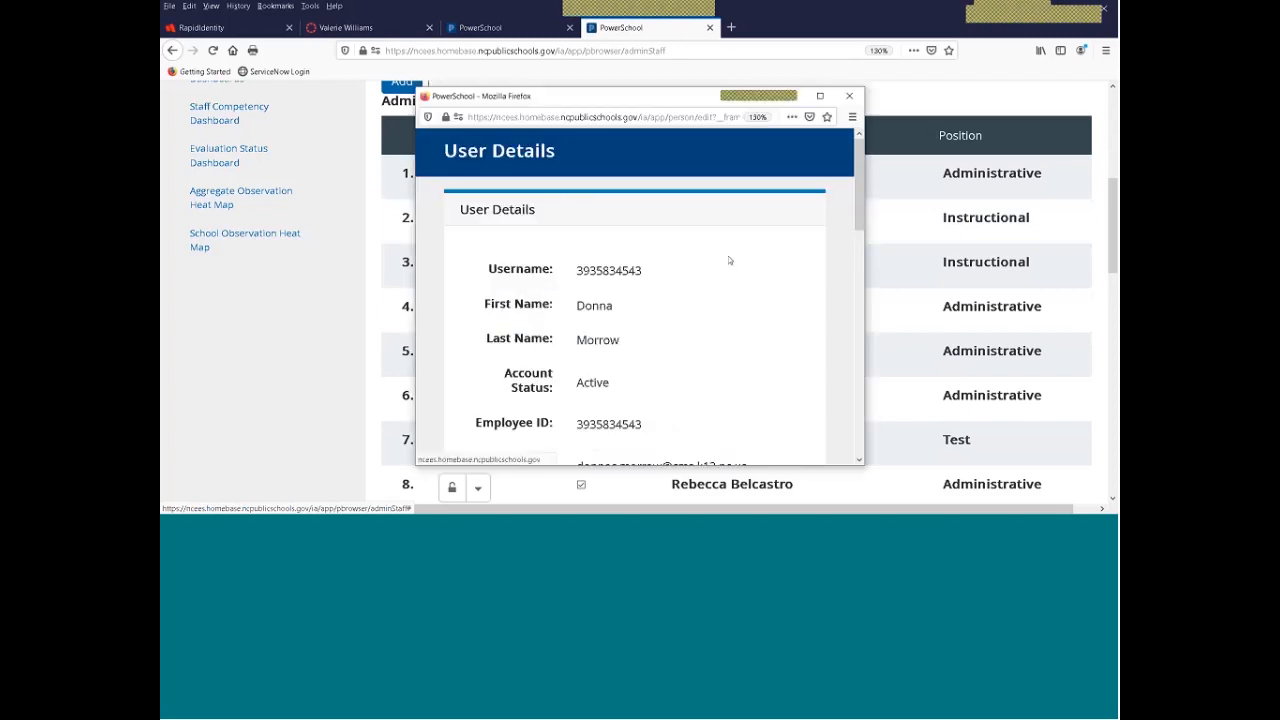
drag(782, 97, 716, 20)
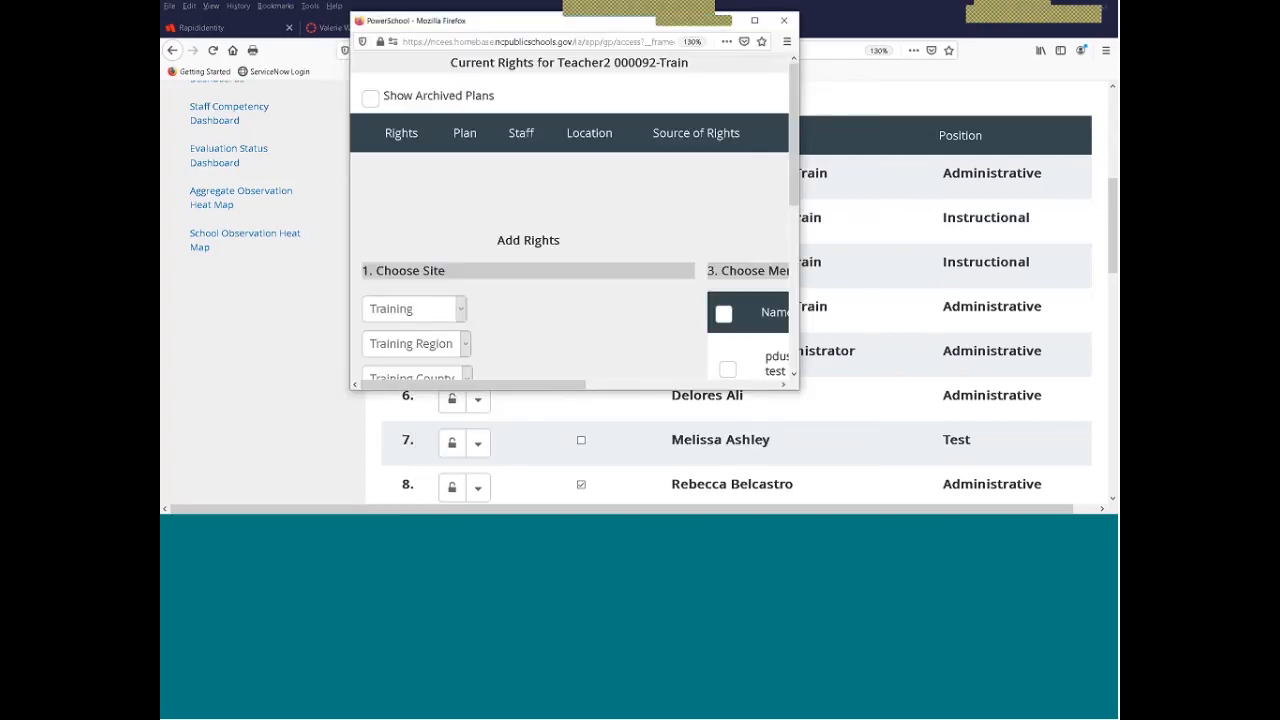
click(755, 20)
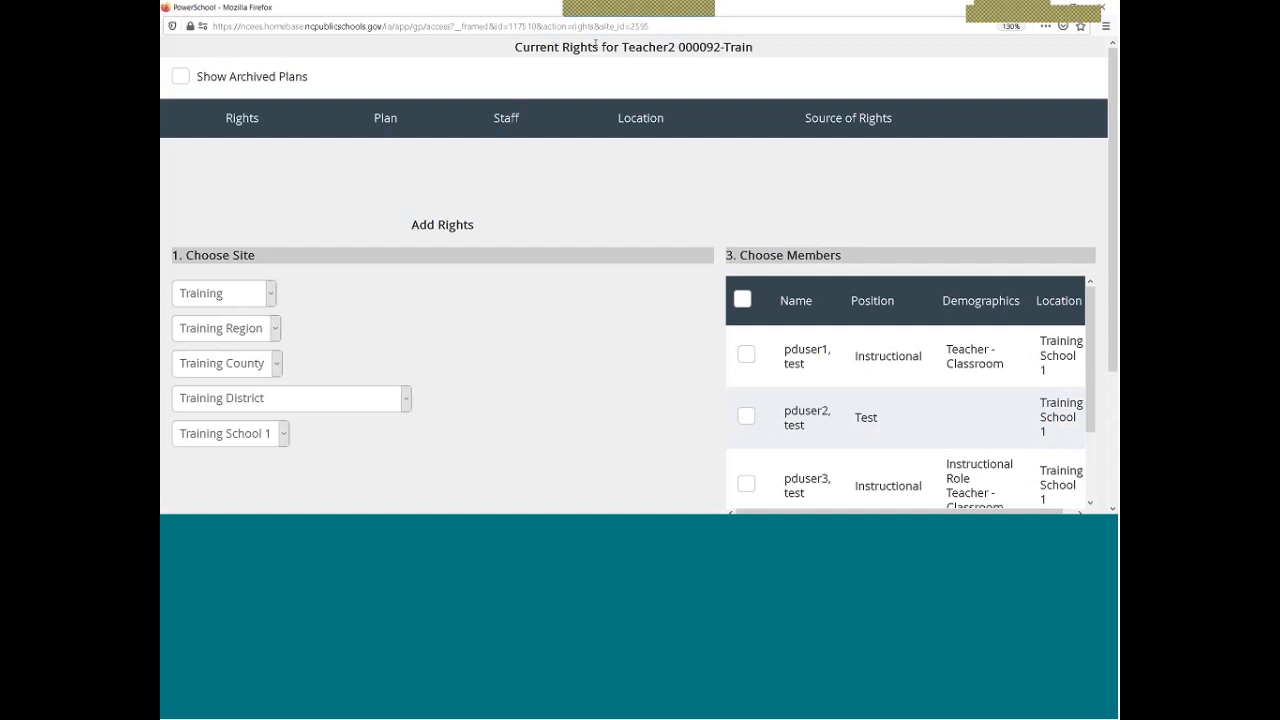
drag(621, 47, 757, 56)
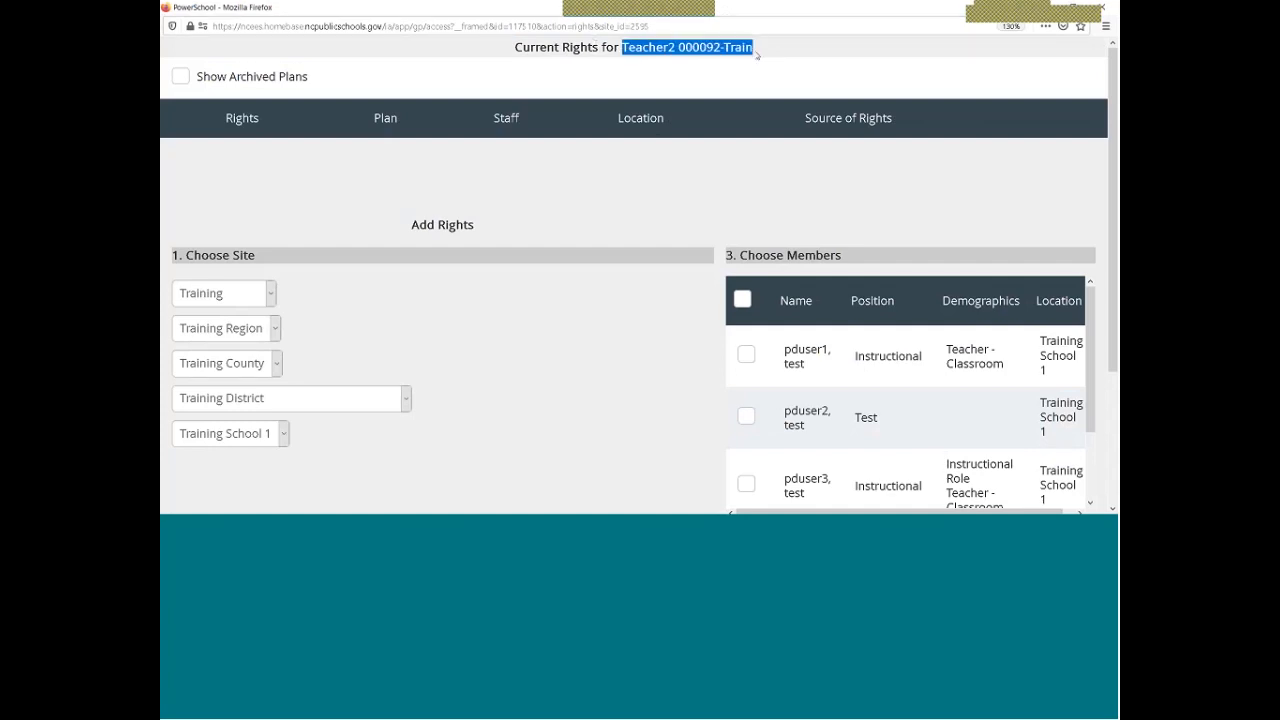
click(776, 43)
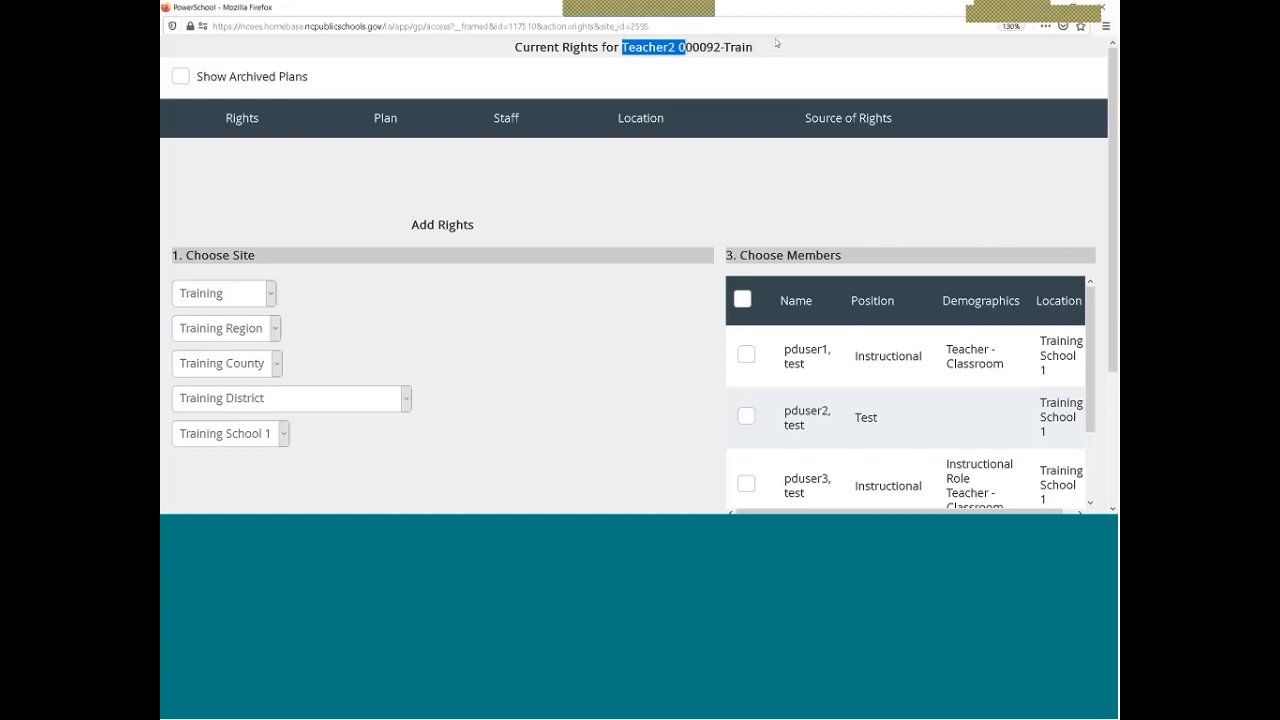
drag(776, 43, 808, 41)
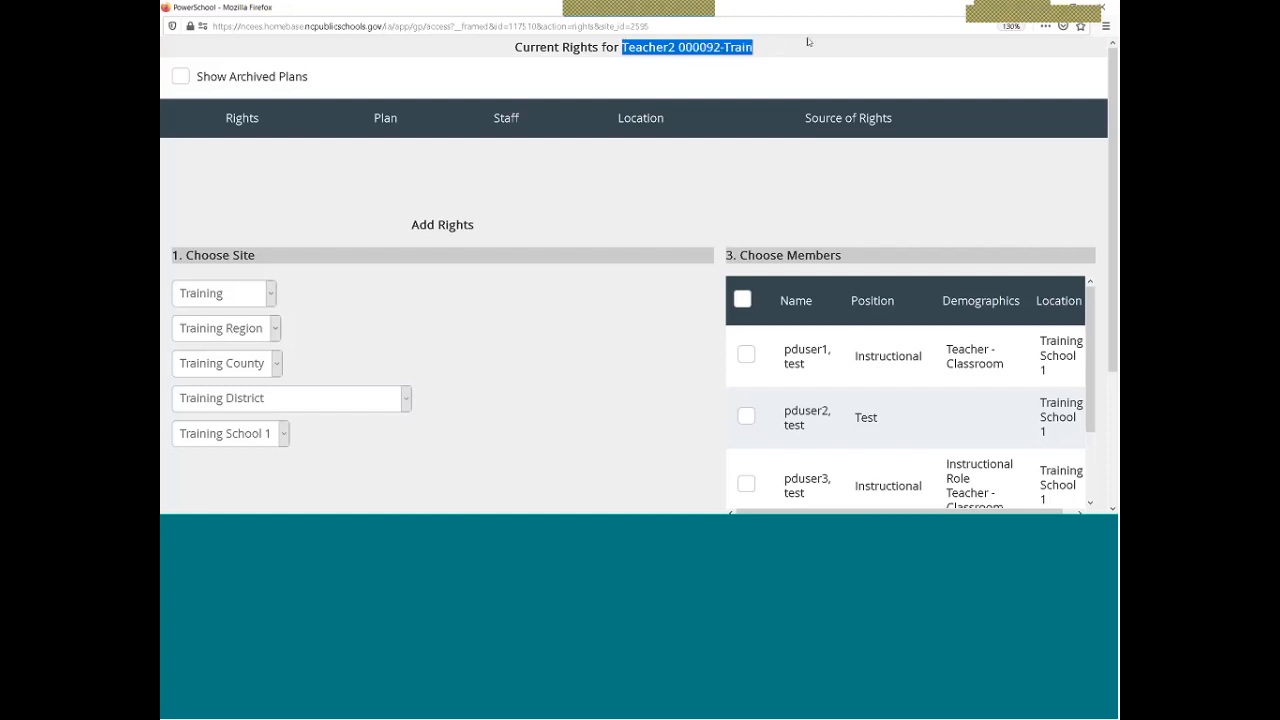
scroll(487, 308, down, 2)
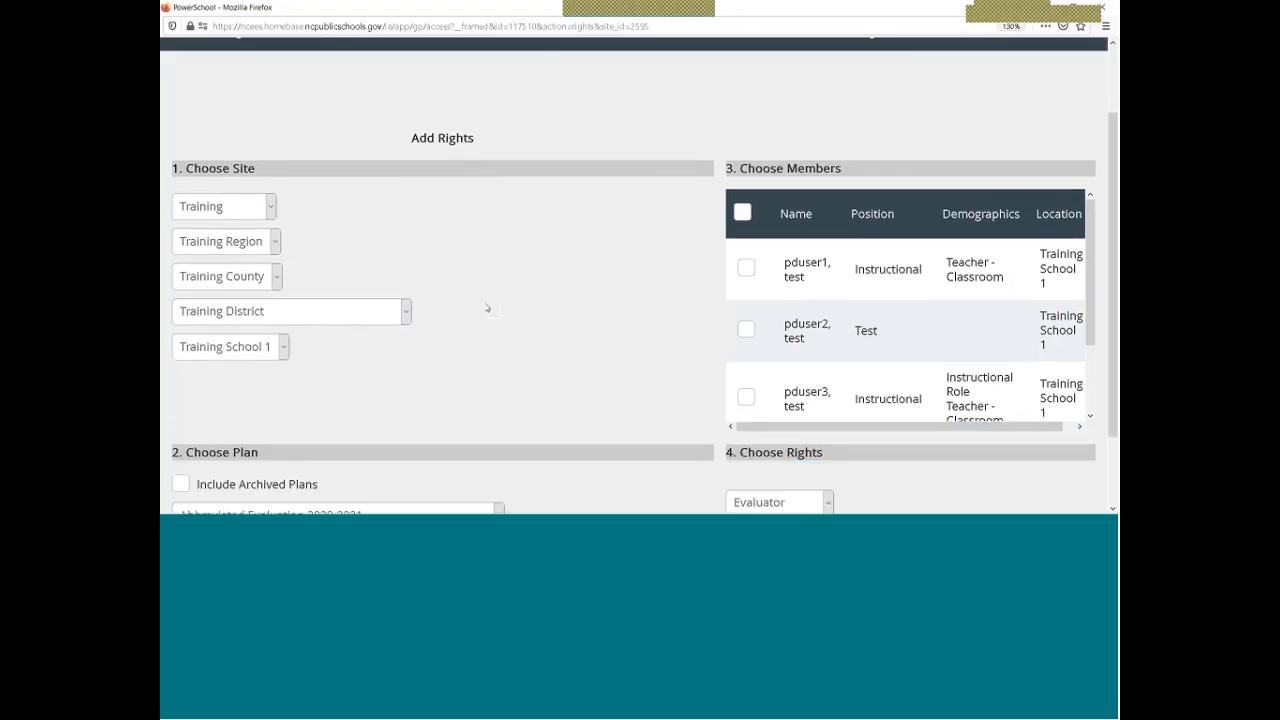
Keep Training School 1 as the site and choose the Comprehensive Evaluation 2020-2021 plan
scroll(487, 308, up, 2)
scroll(487, 308, down, 3)
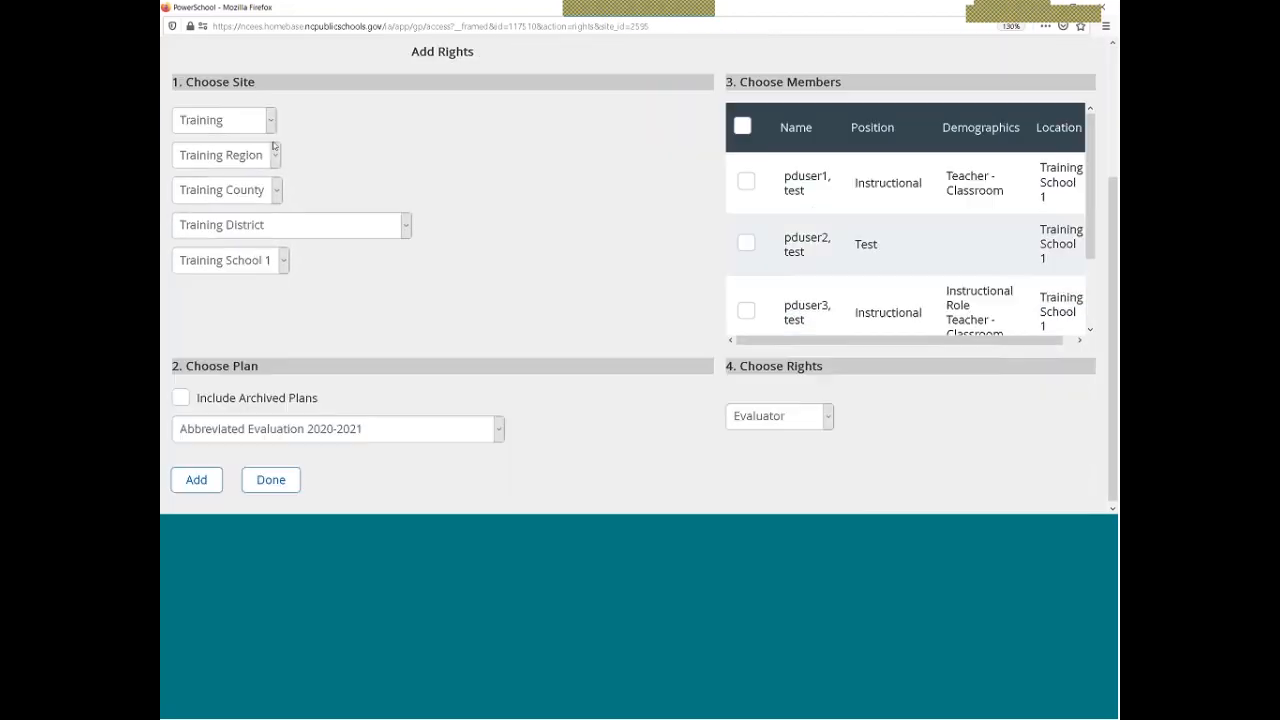
click(262, 260)
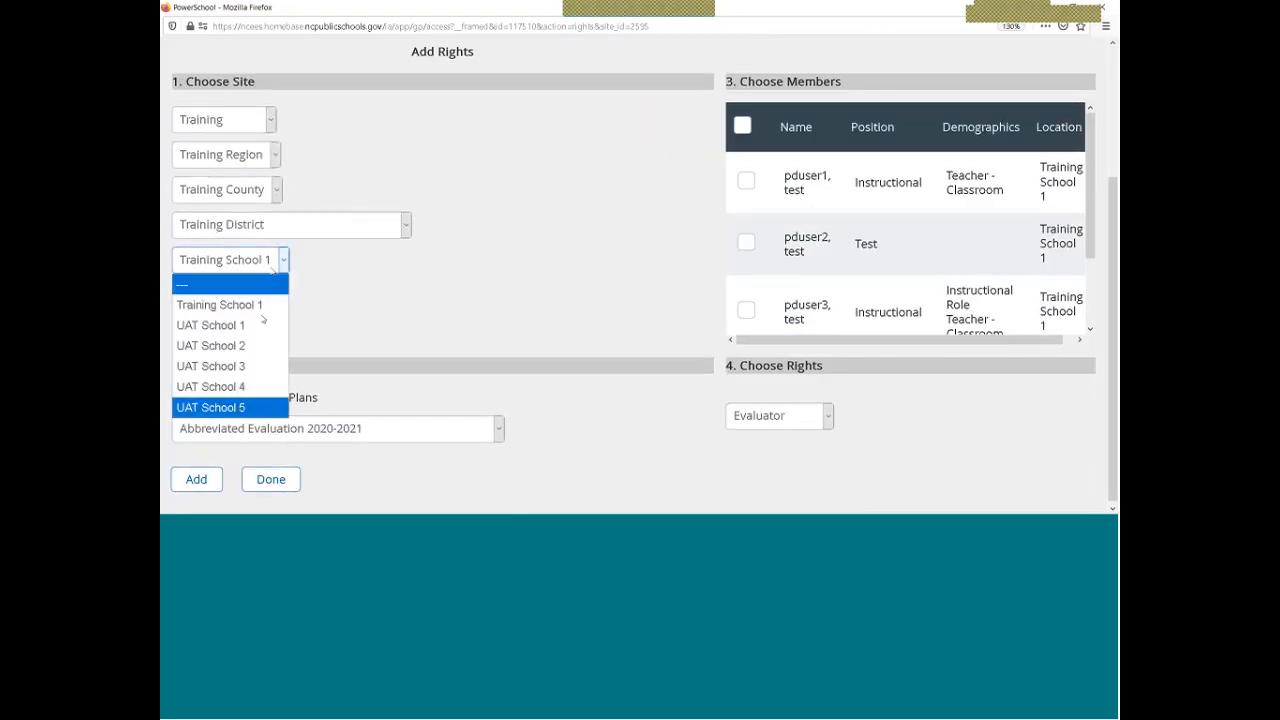
click(317, 271)
click(281, 262)
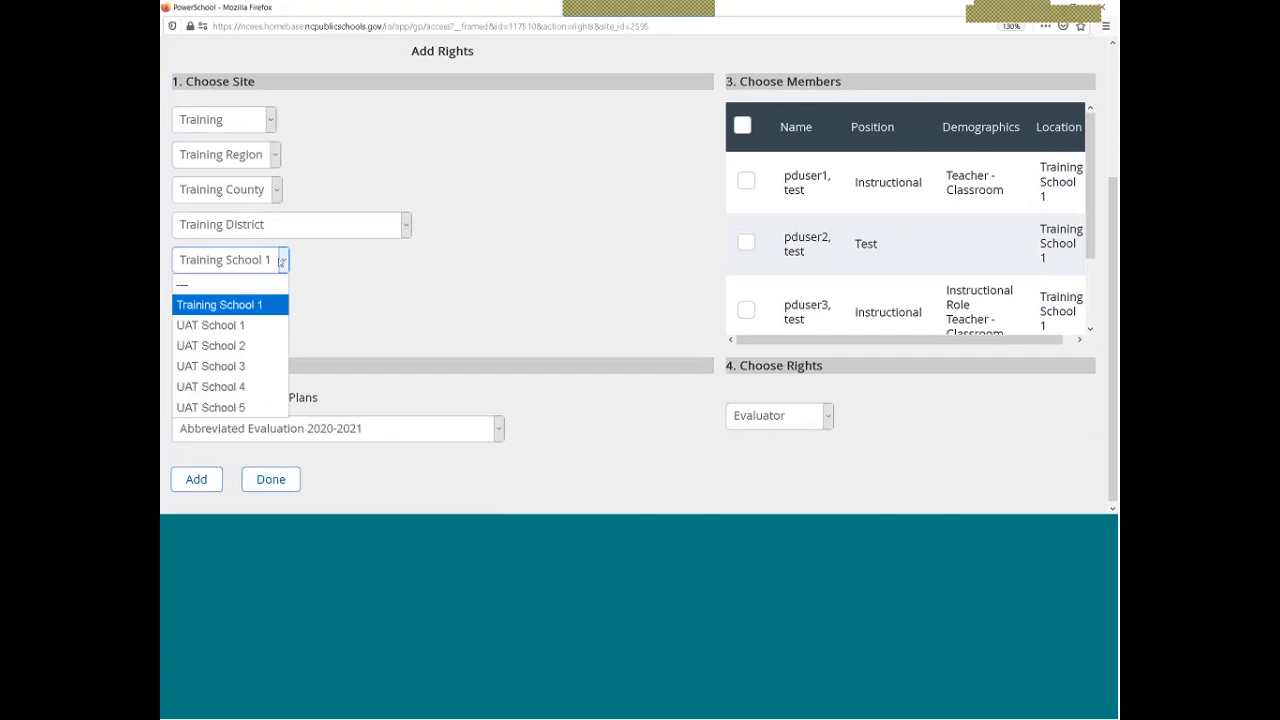
key(Escape)
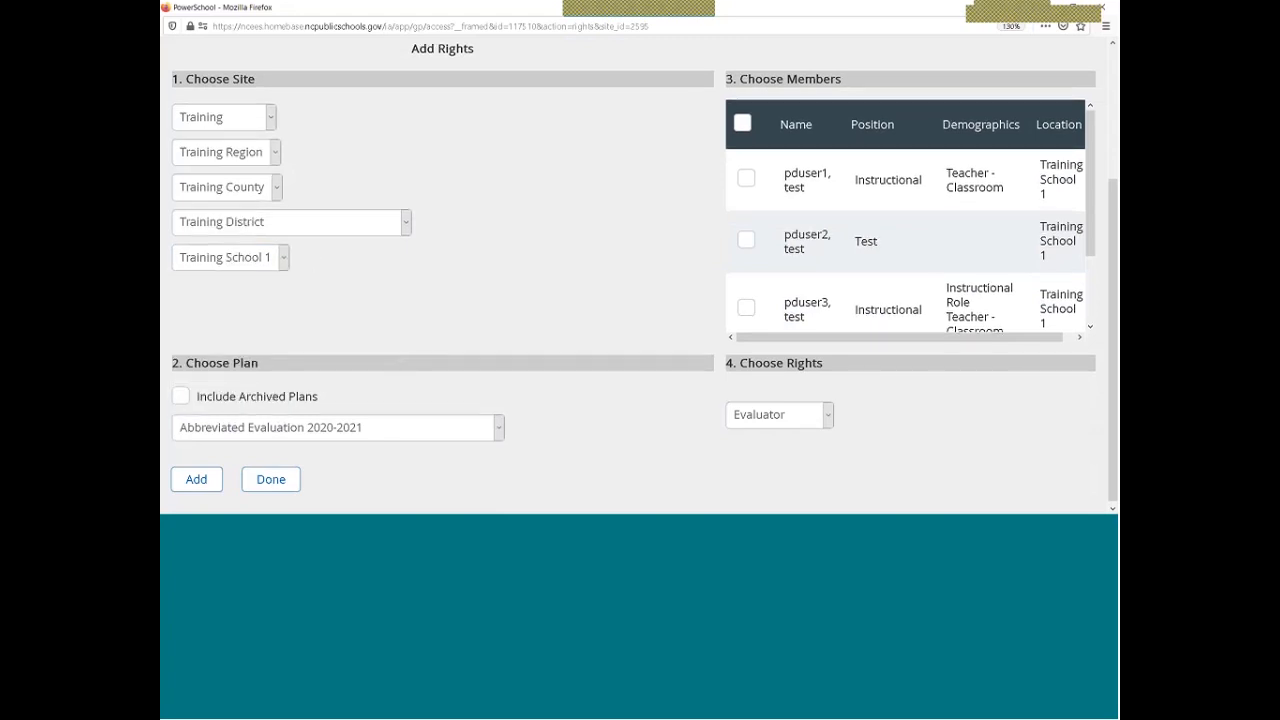
click(495, 428)
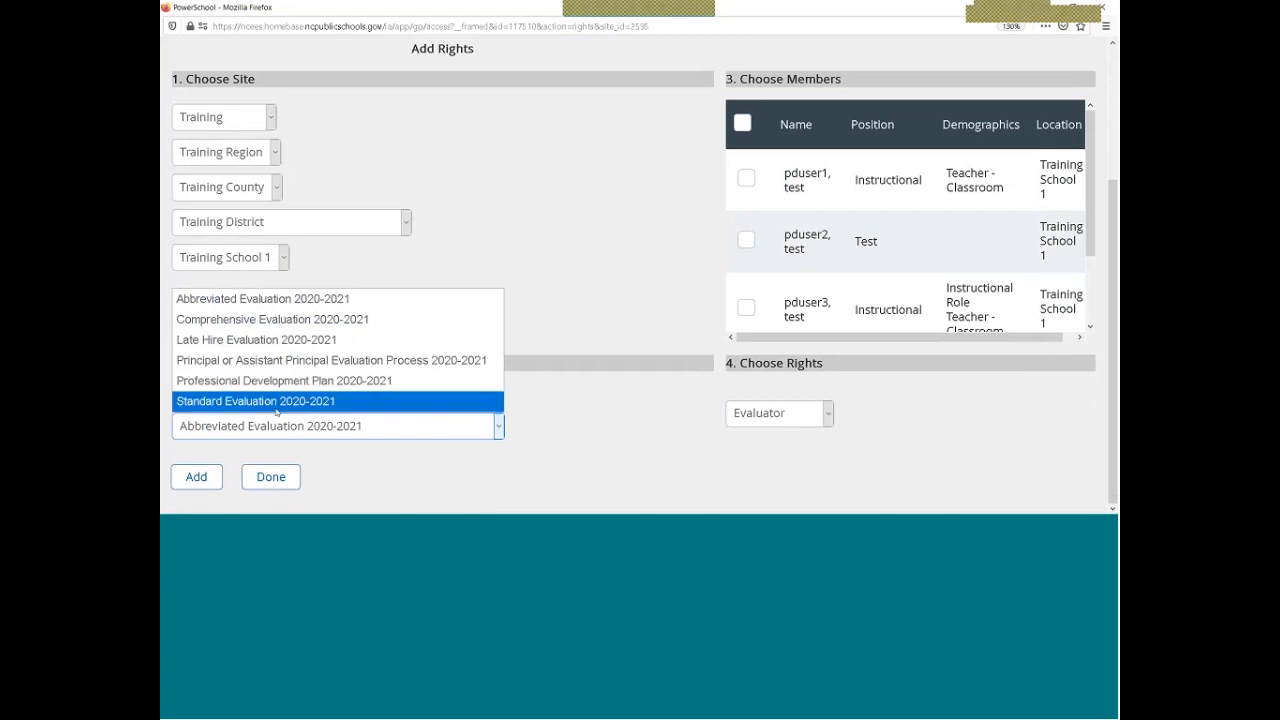
click(265, 322)
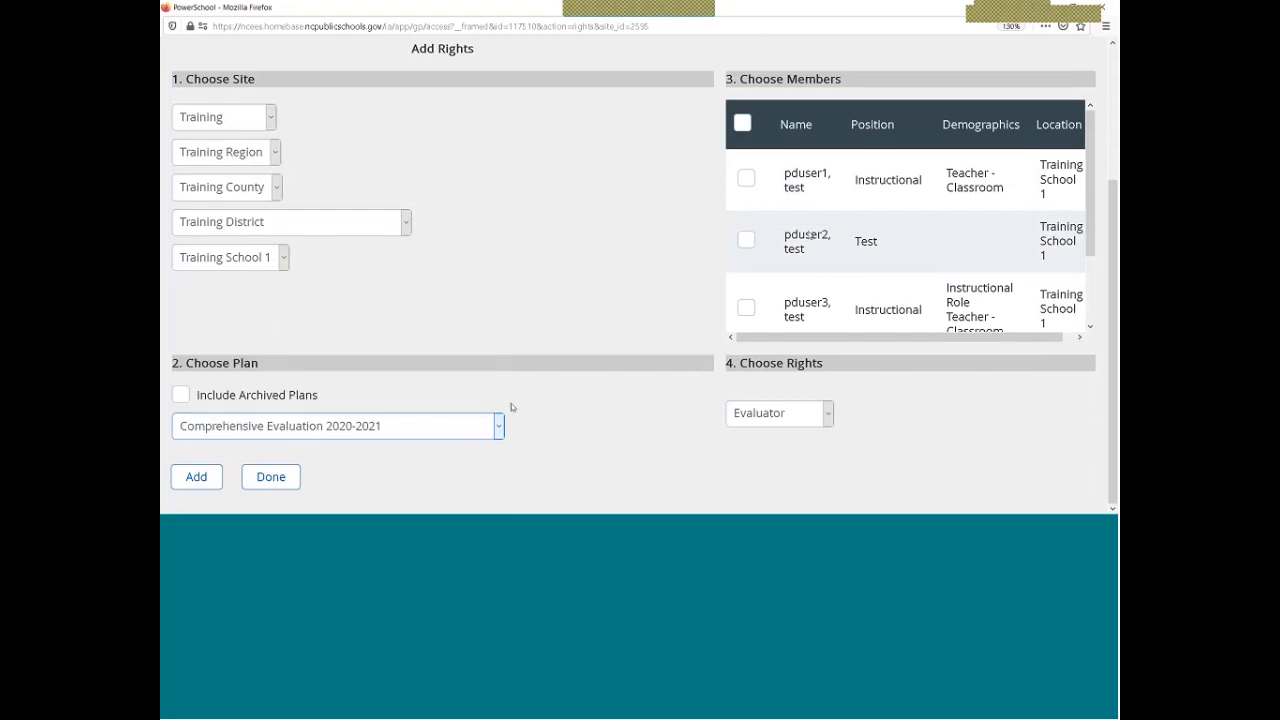
Select pduser2 and pduser3 as the members in Choose Members
scroll(993, 309, up, 3)
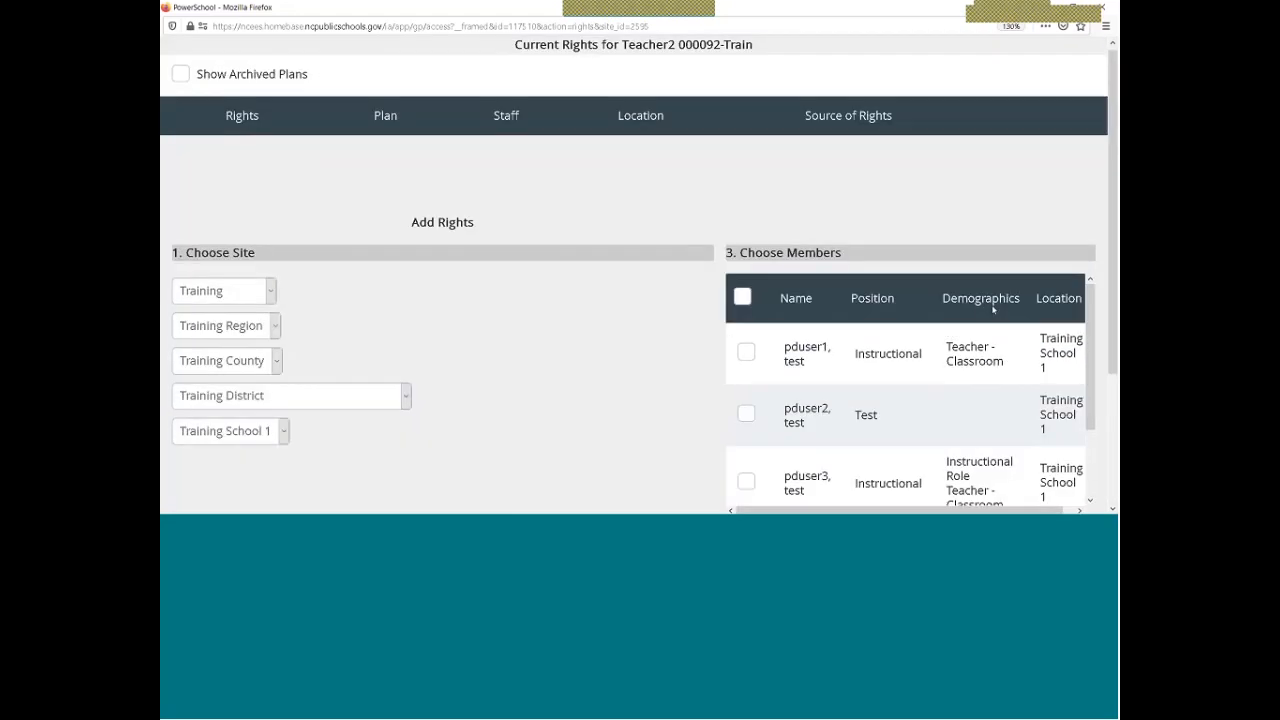
scroll(993, 309, down, 2)
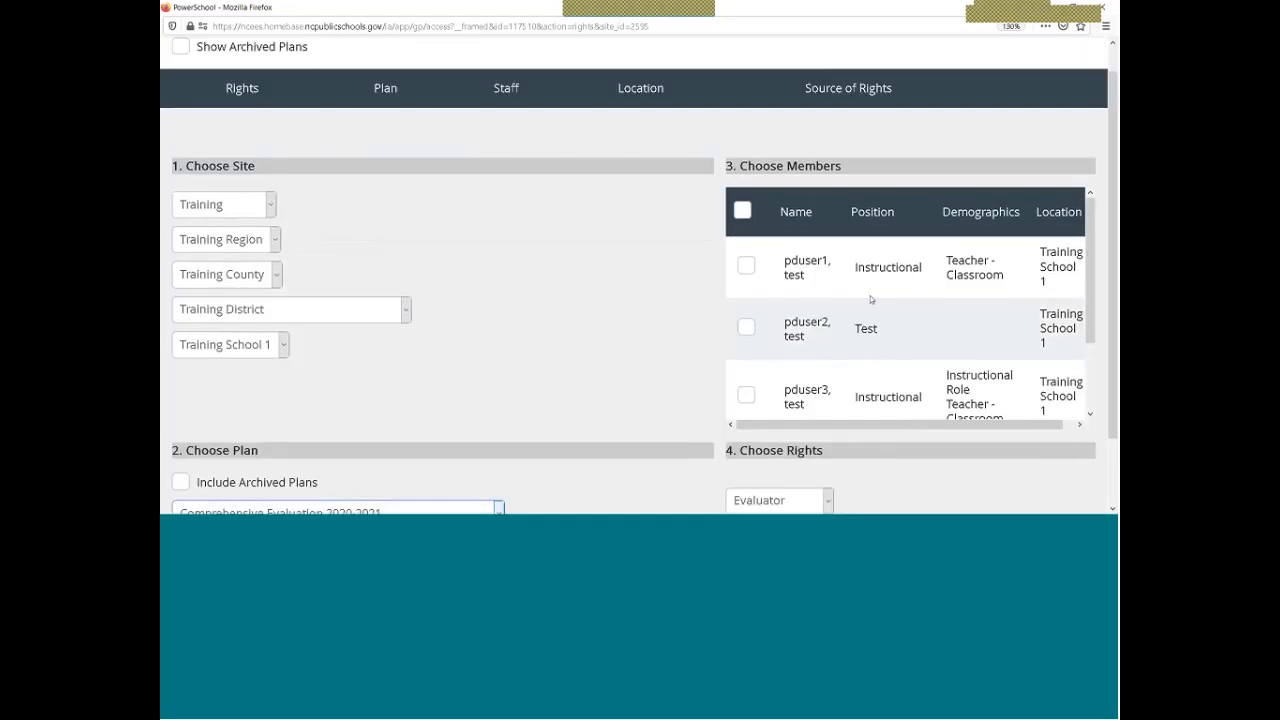
scroll(870, 299, up, 2)
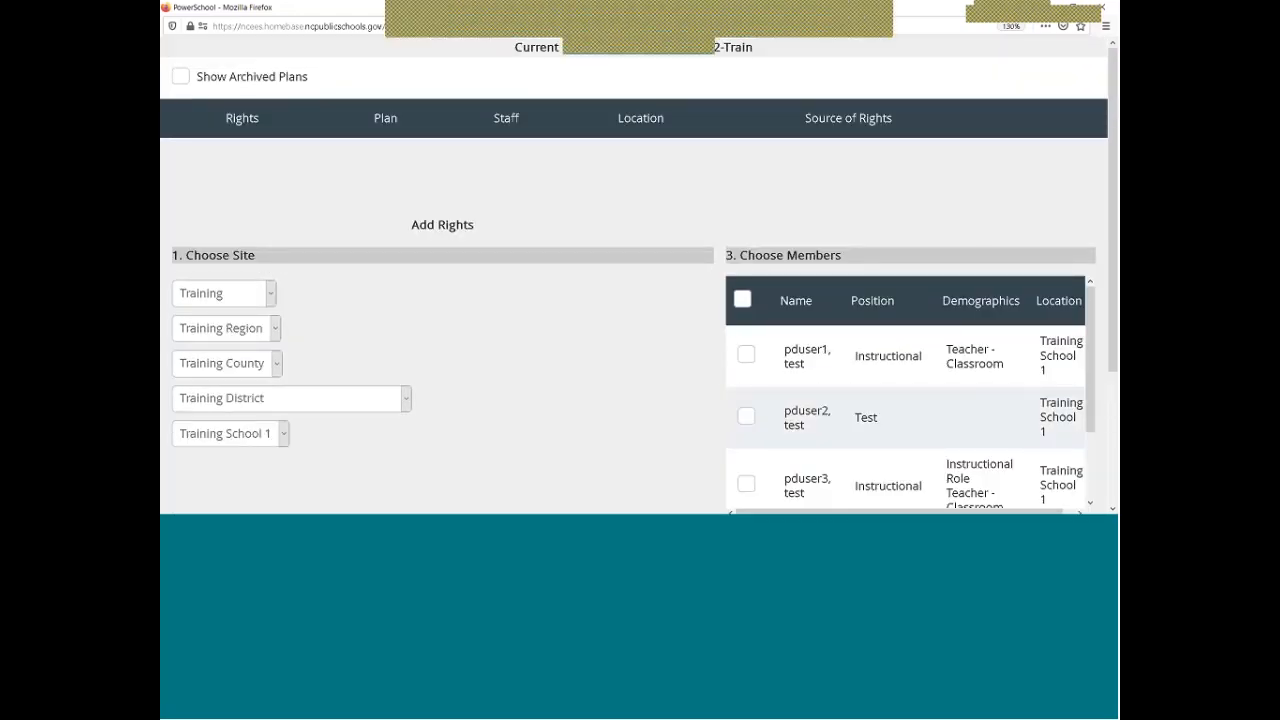
scroll(604, 396, down, 4)
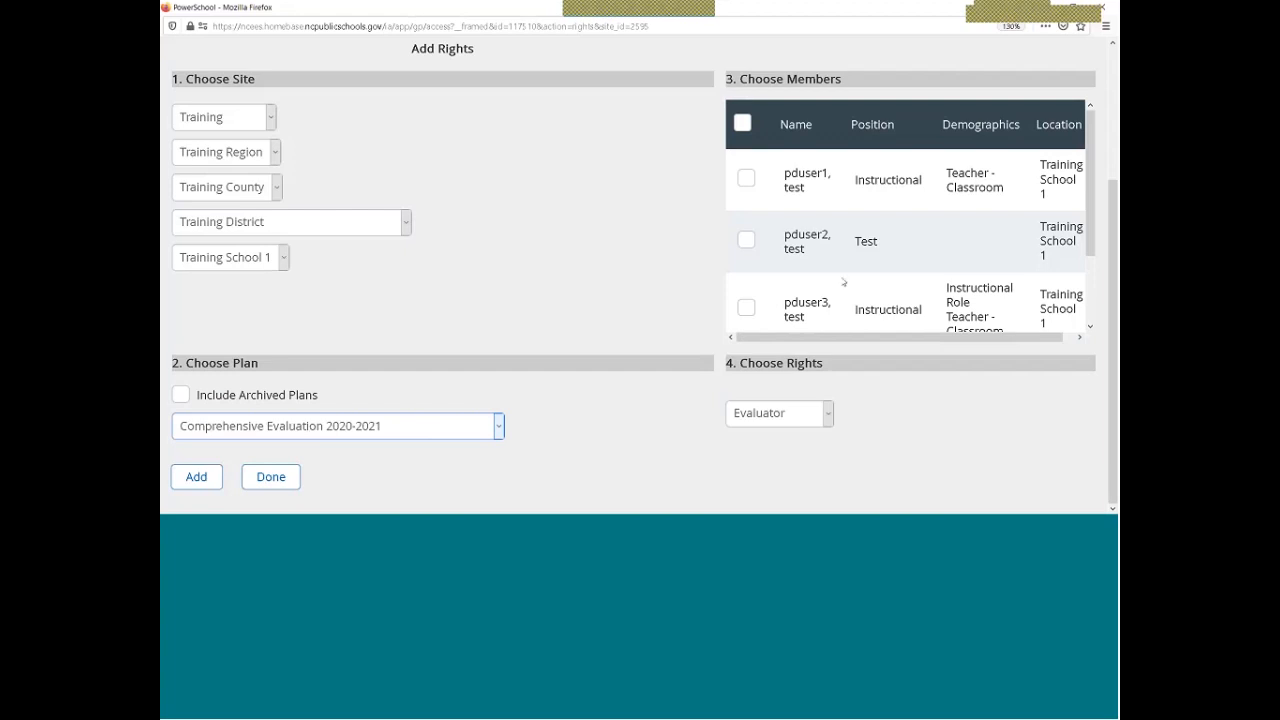
scroll(829, 274, up, 4)
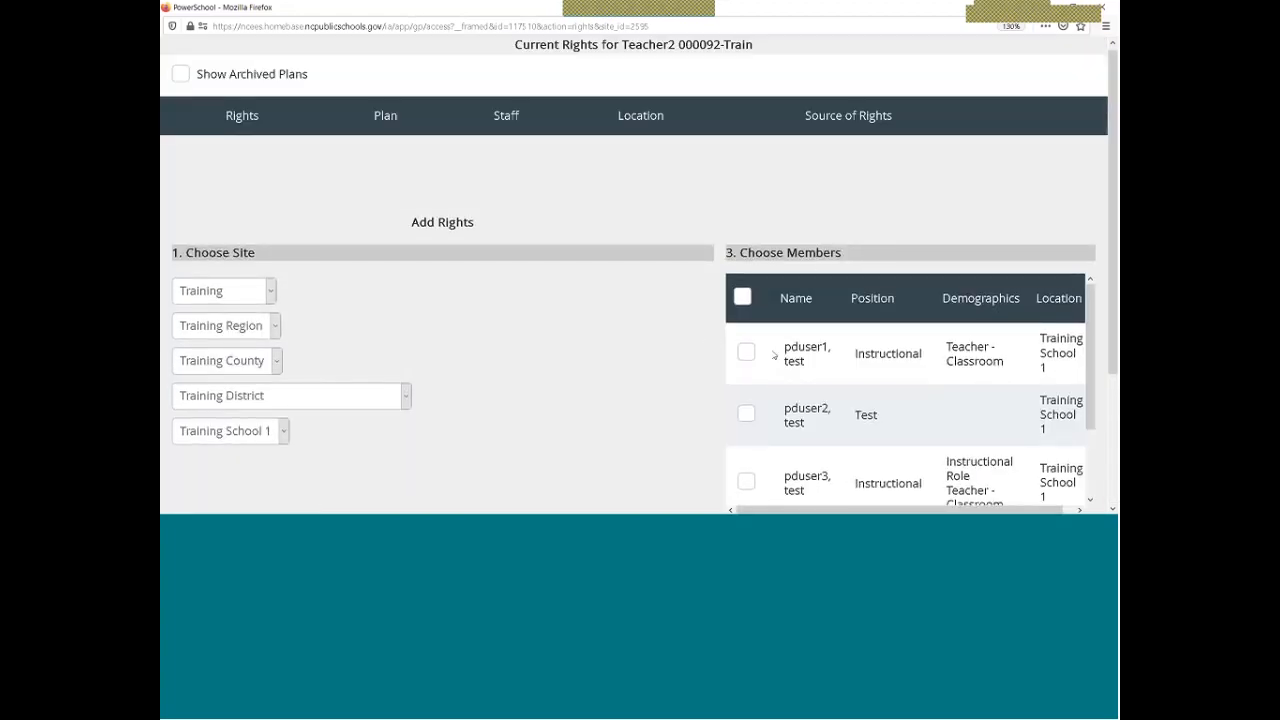
scroll(776, 414, down, 1)
scroll(776, 414, down, 1)
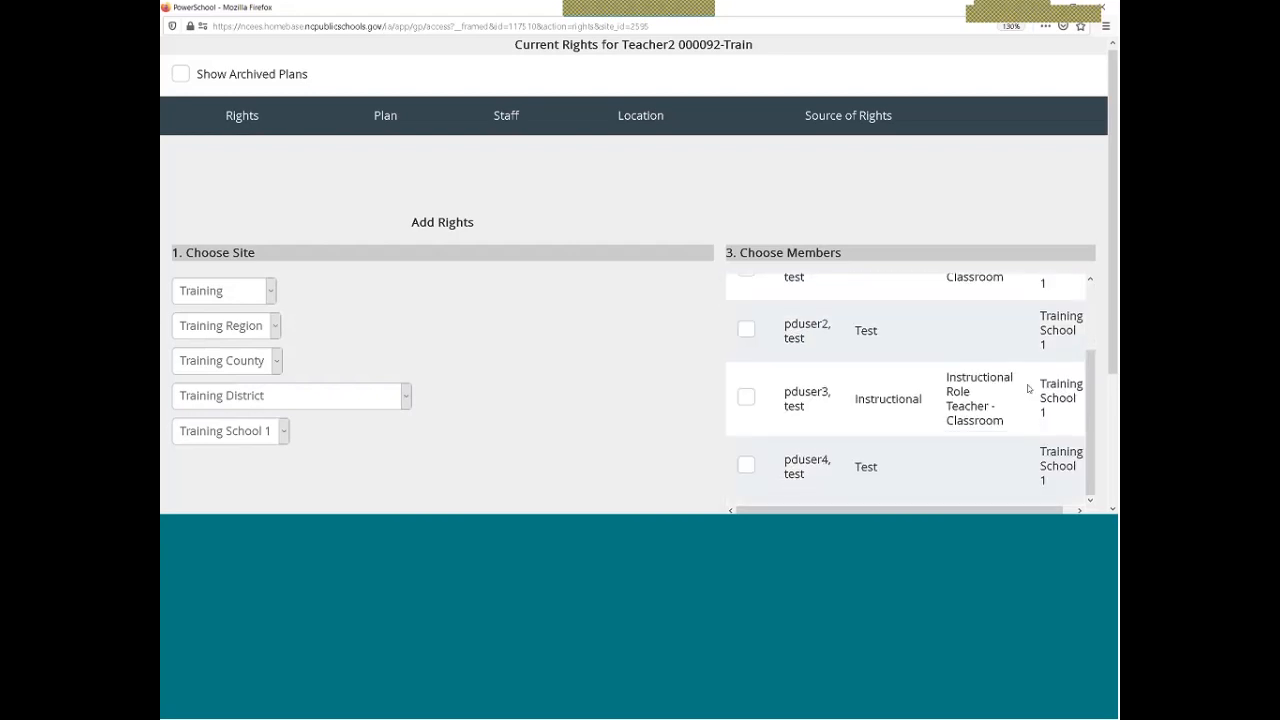
scroll(1111, 335, down, 3)
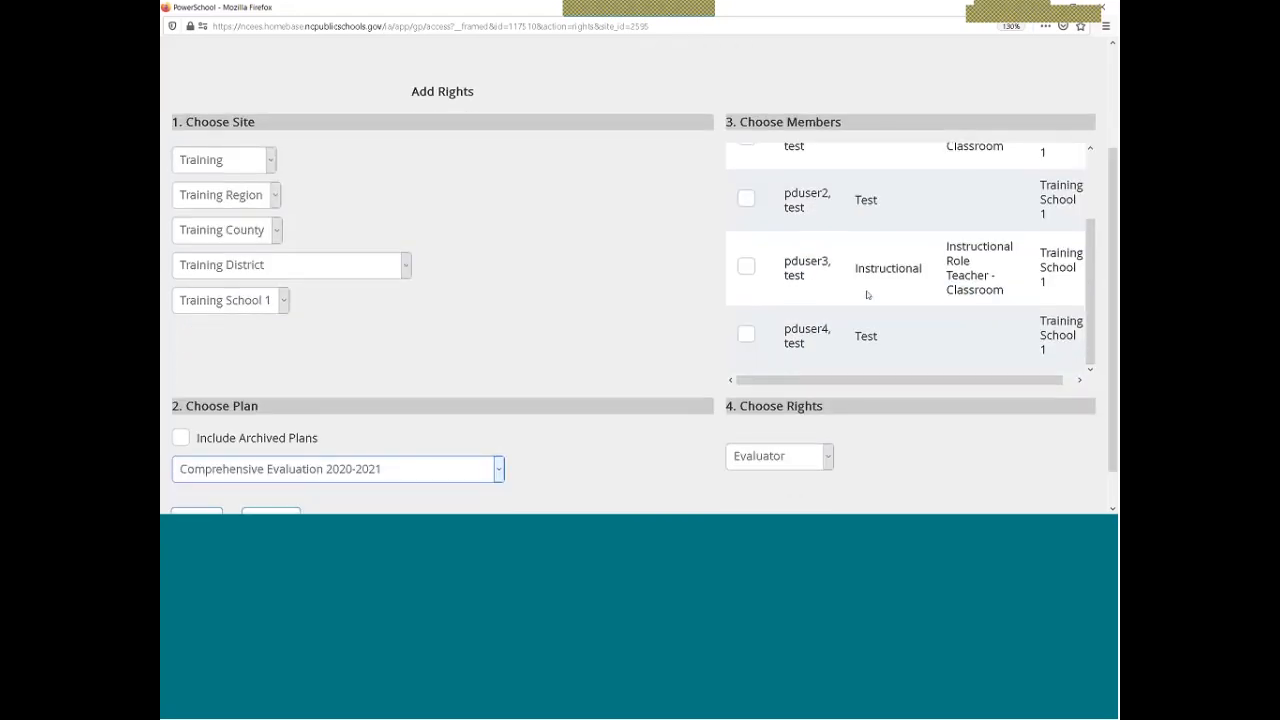
scroll(757, 232, up, 2)
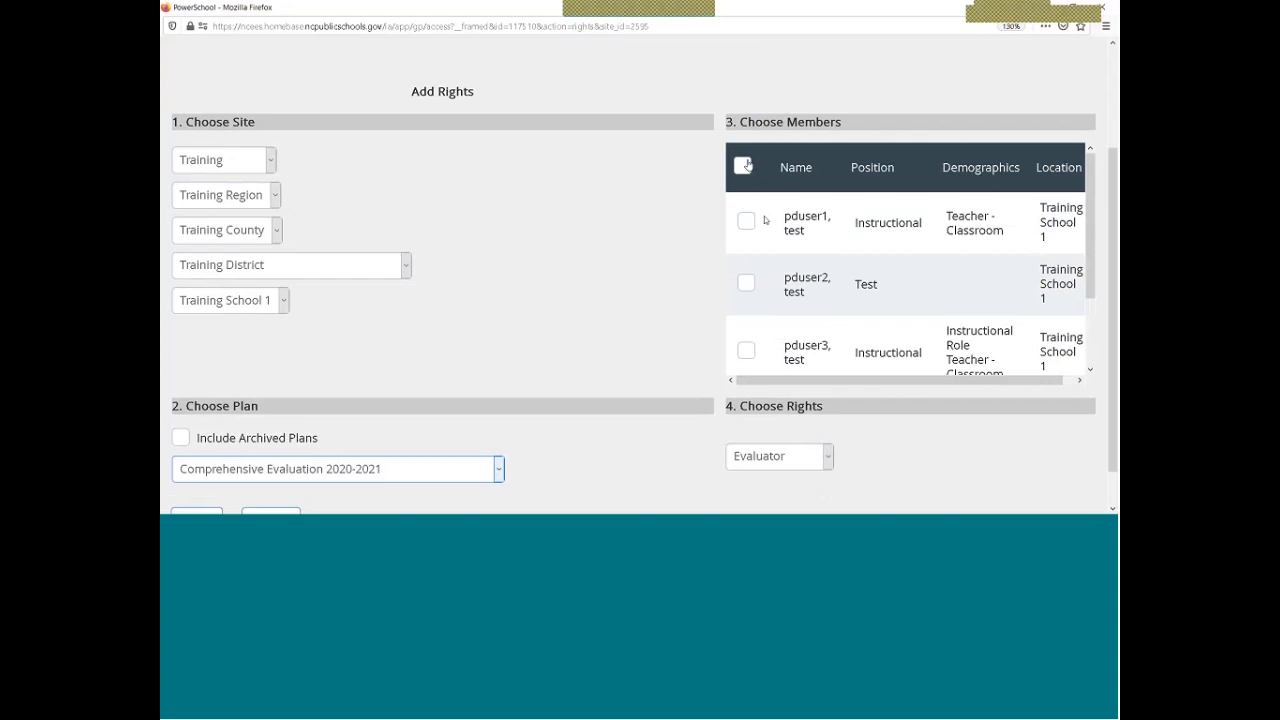
scroll(802, 333, up, 1)
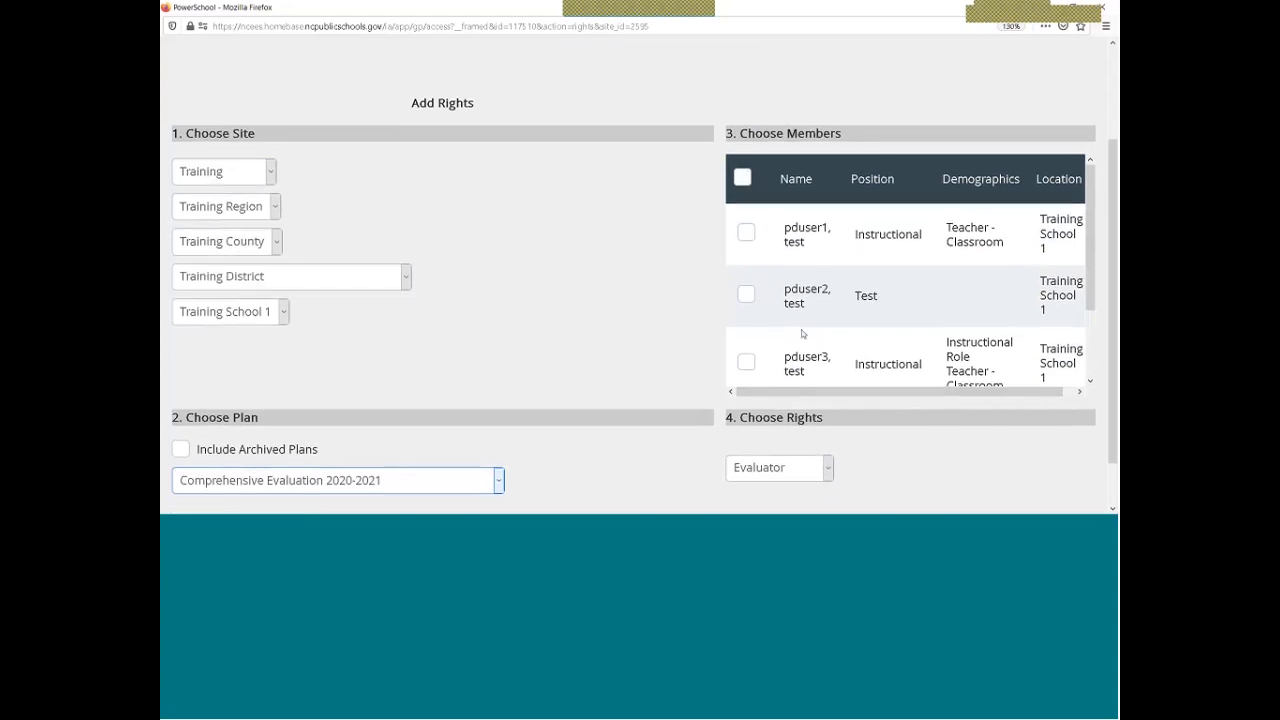
scroll(802, 333, up, 1)
click(746, 369)
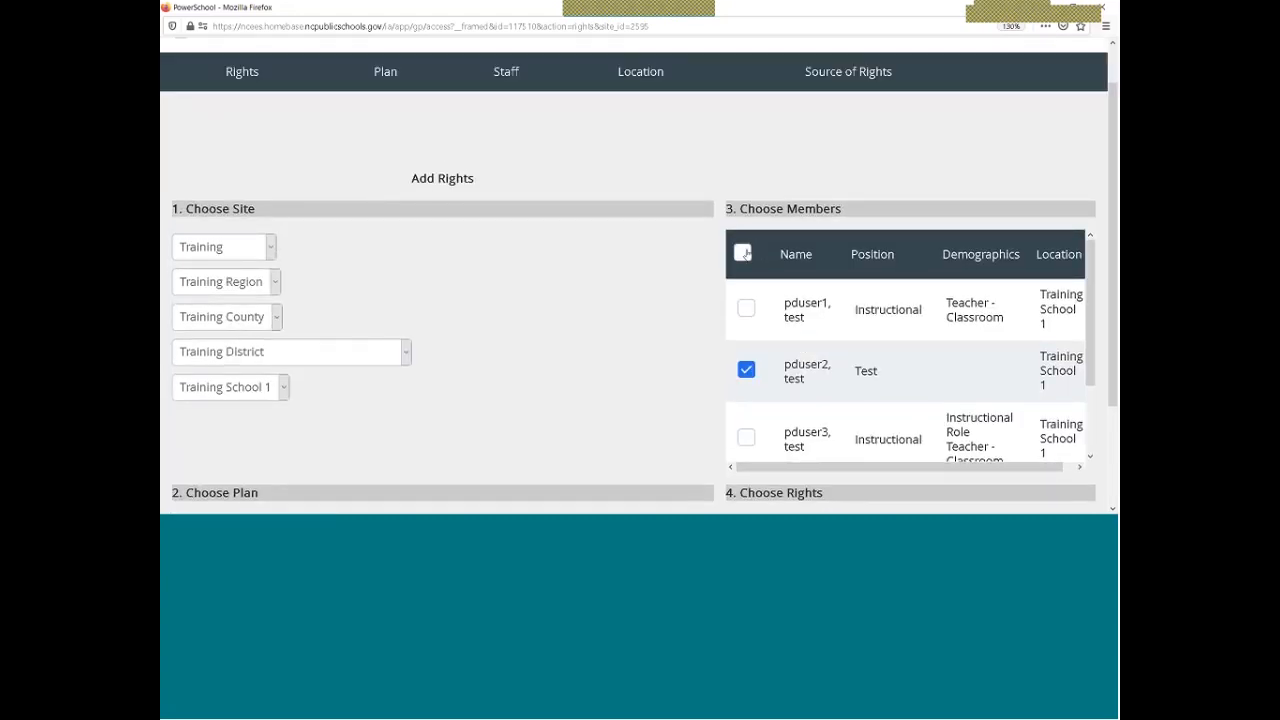
click(744, 253)
click(745, 255)
scroll(771, 309, down, 2)
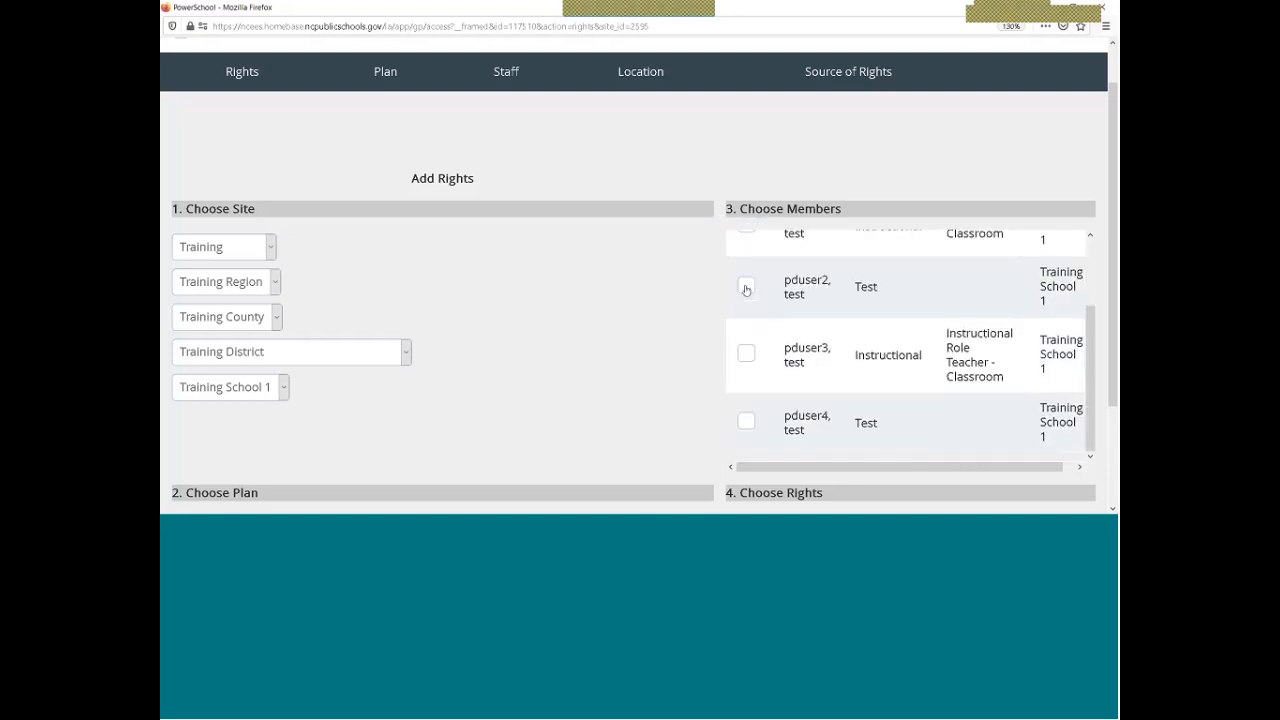
click(746, 288)
click(746, 353)
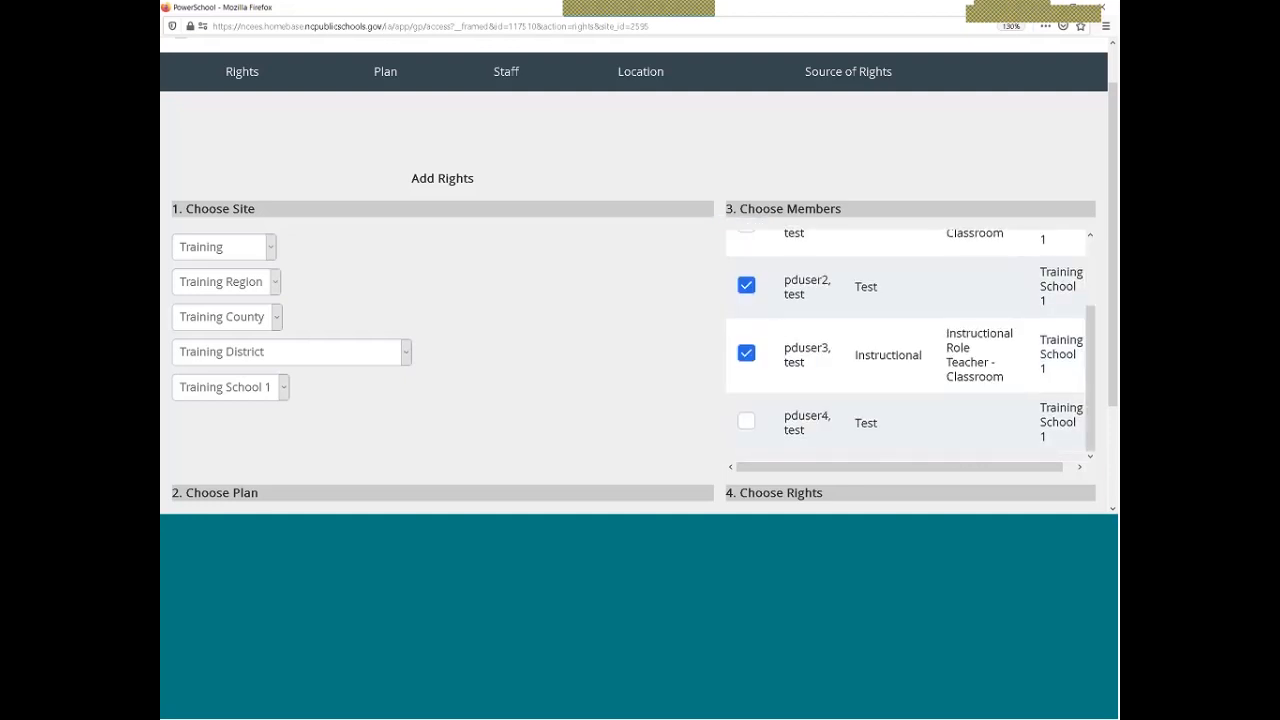
scroll(895, 352, down, 3)
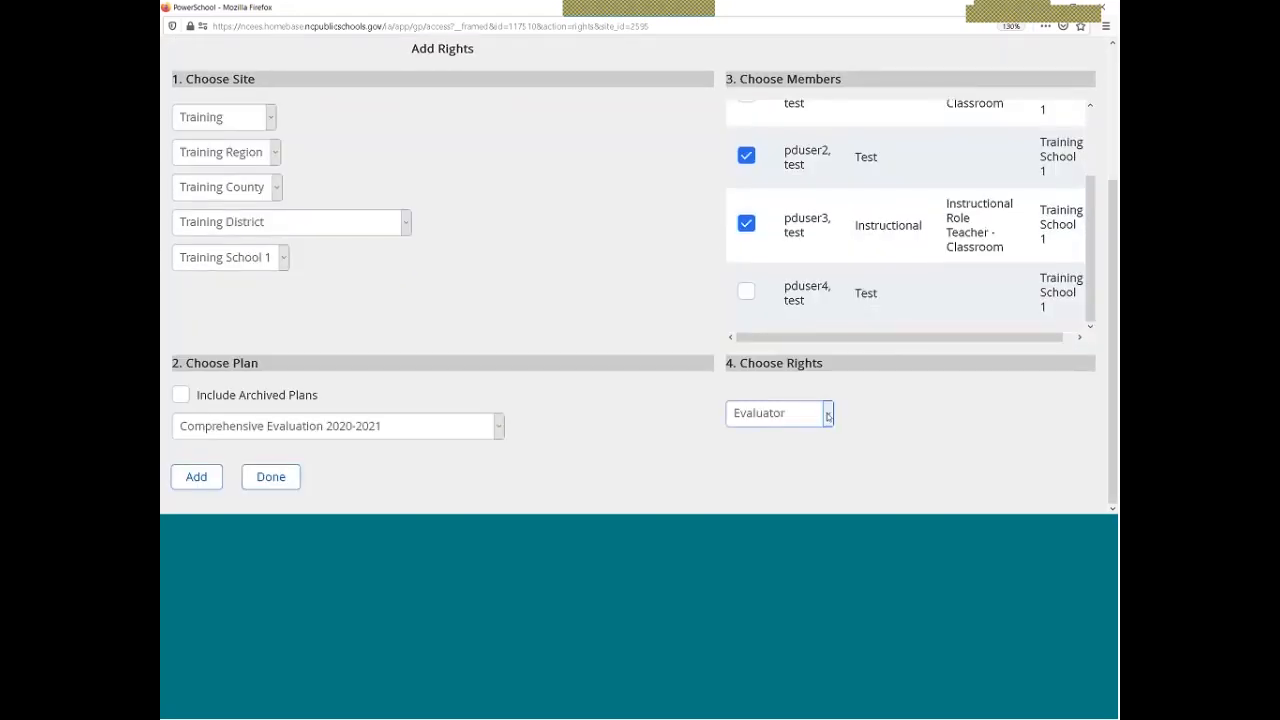
Keep Evaluator as the right and switch the plan to Professional Development Plan 2020-2021, reviewing its rights
click(827, 414)
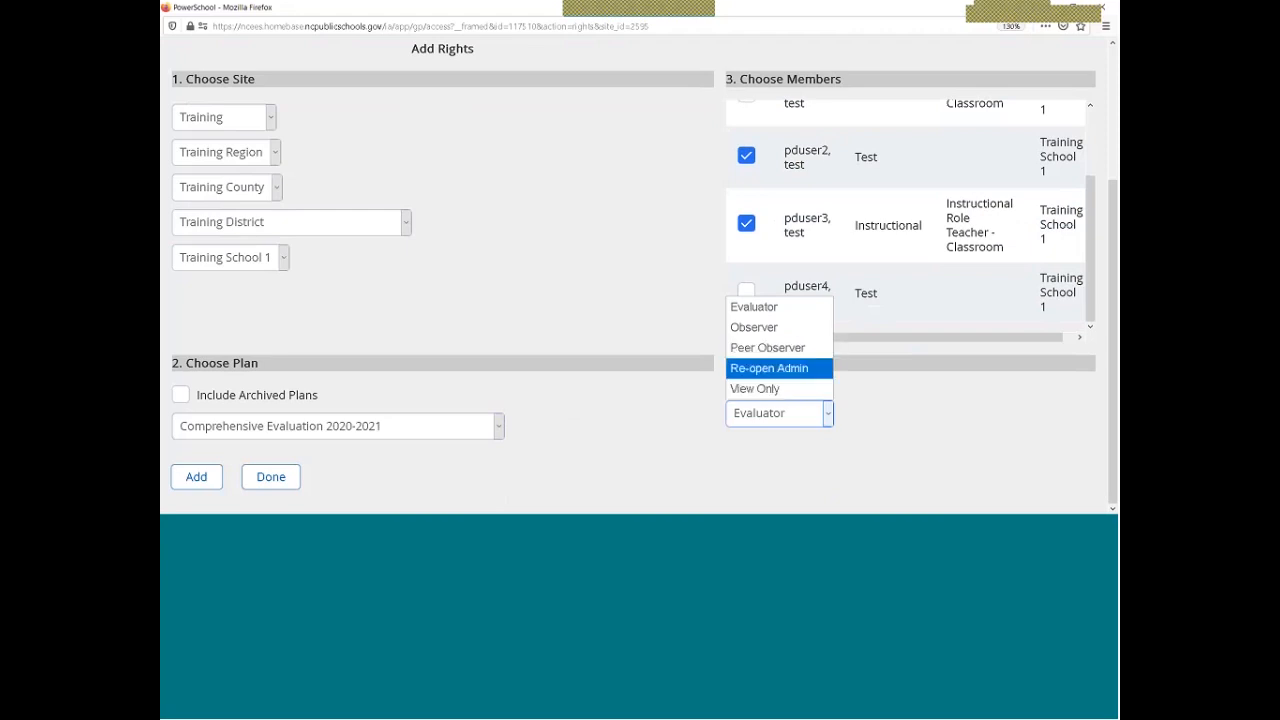
click(795, 414)
click(498, 428)
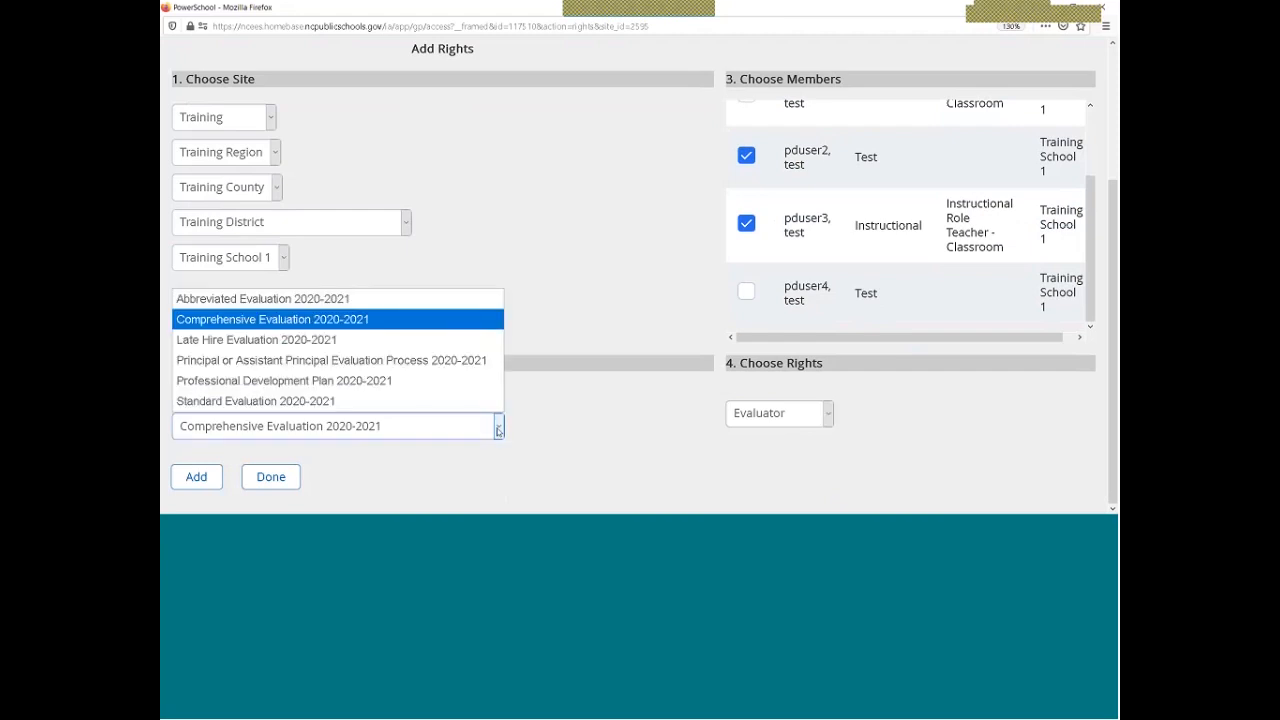
click(320, 381)
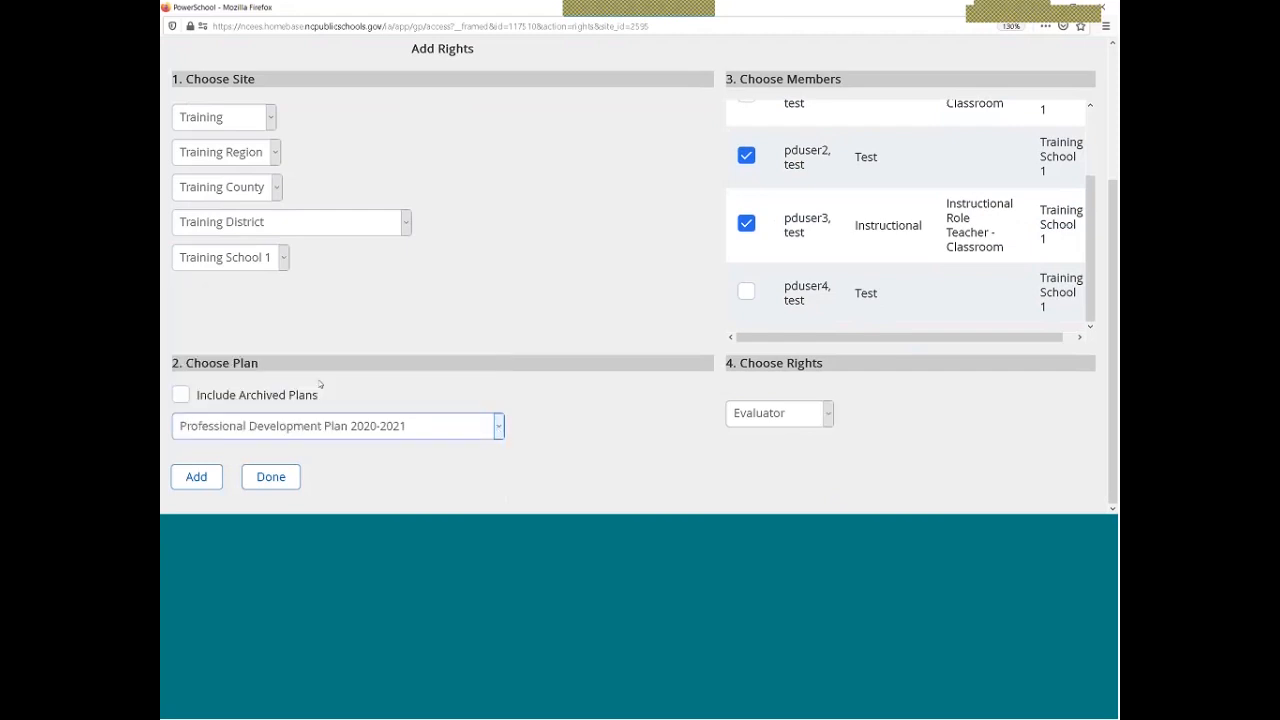
click(811, 413)
click(826, 420)
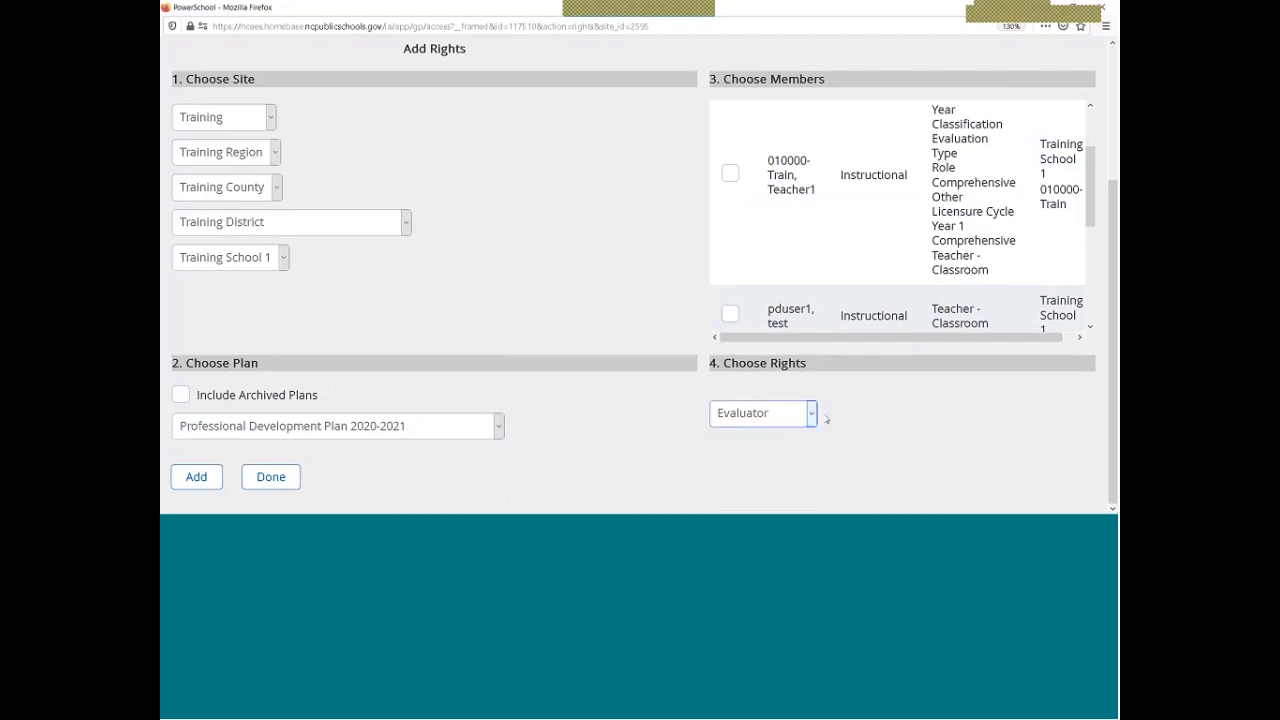
click(812, 415)
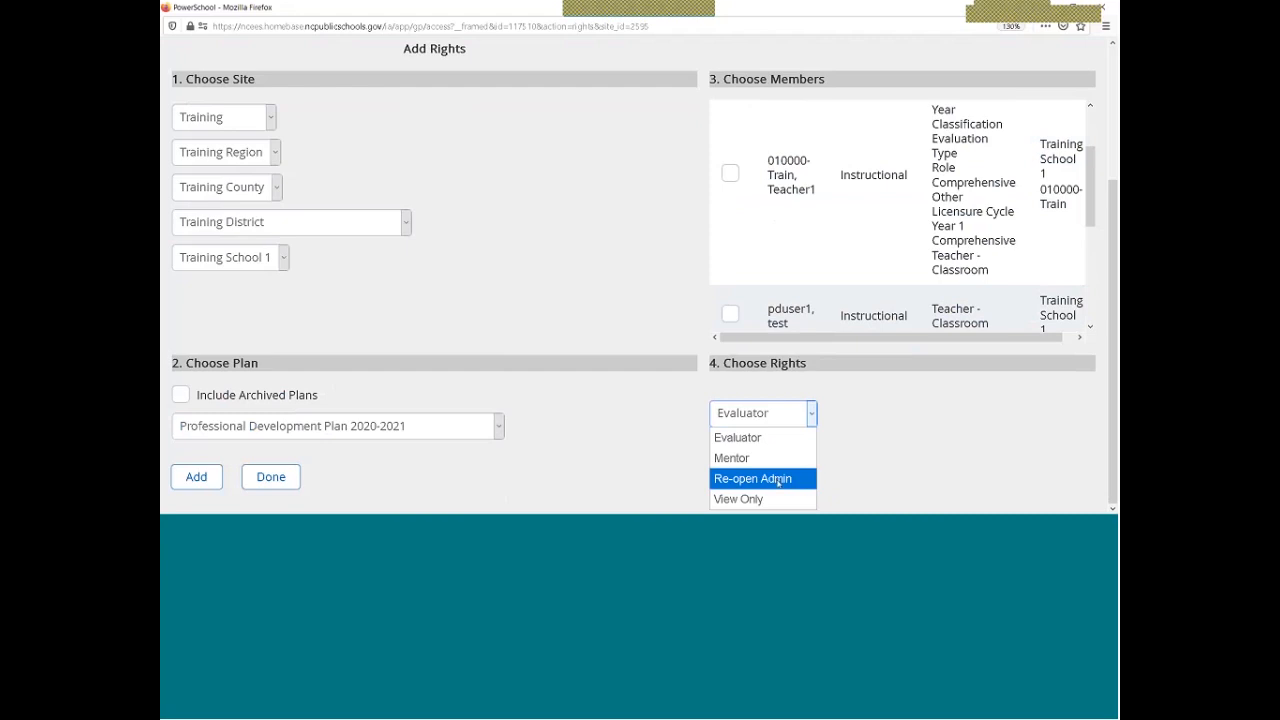
click(839, 472)
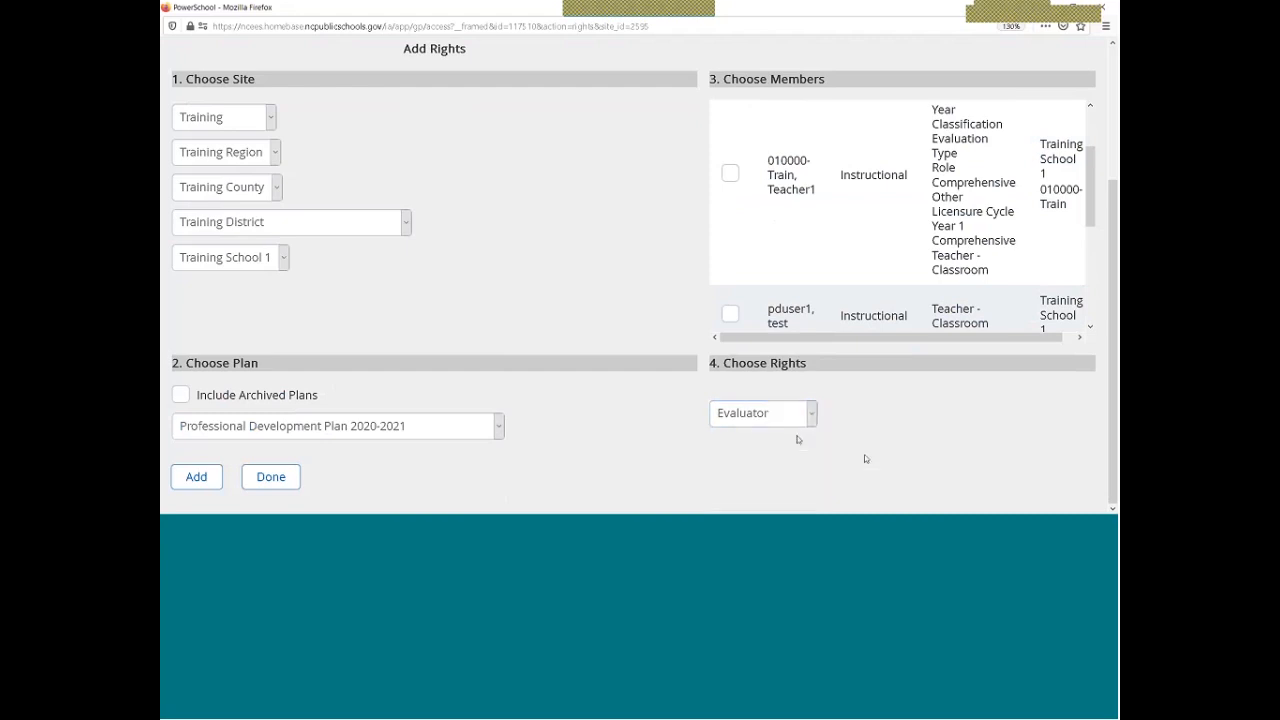
click(500, 429)
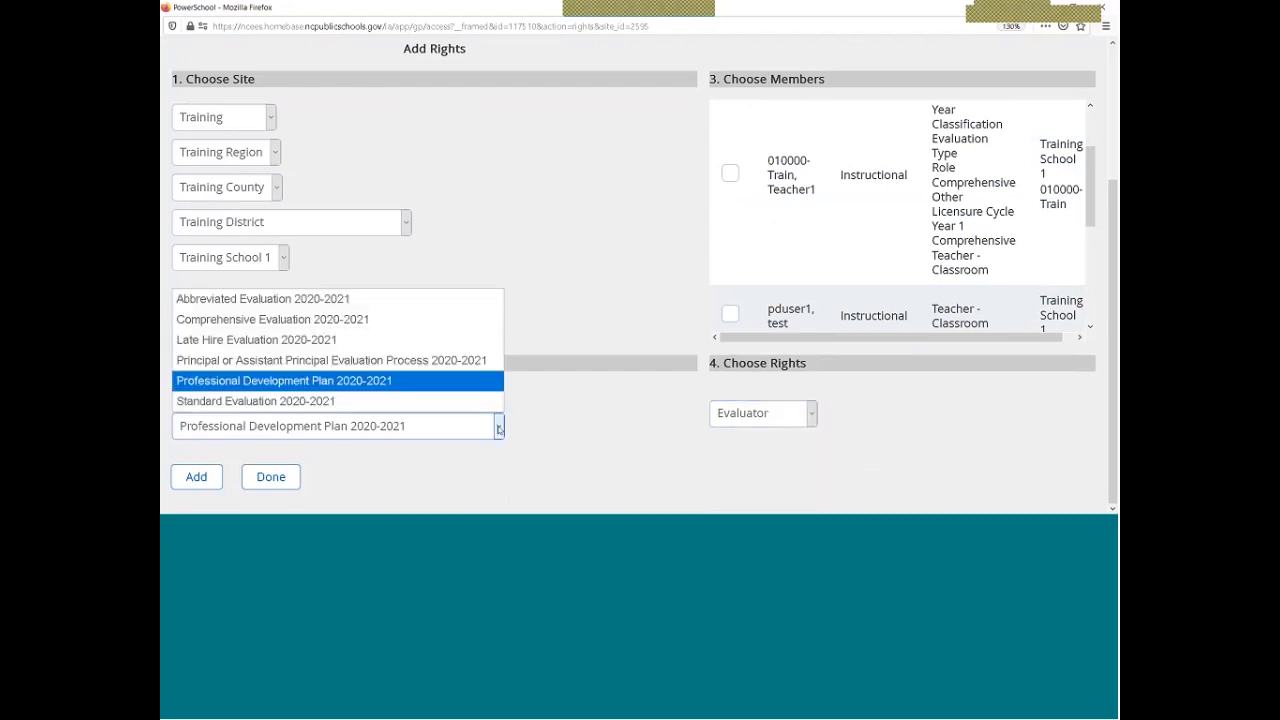
Try the Principal or Assistant Principal evaluation plan and tick the first listed member
click(243, 360)
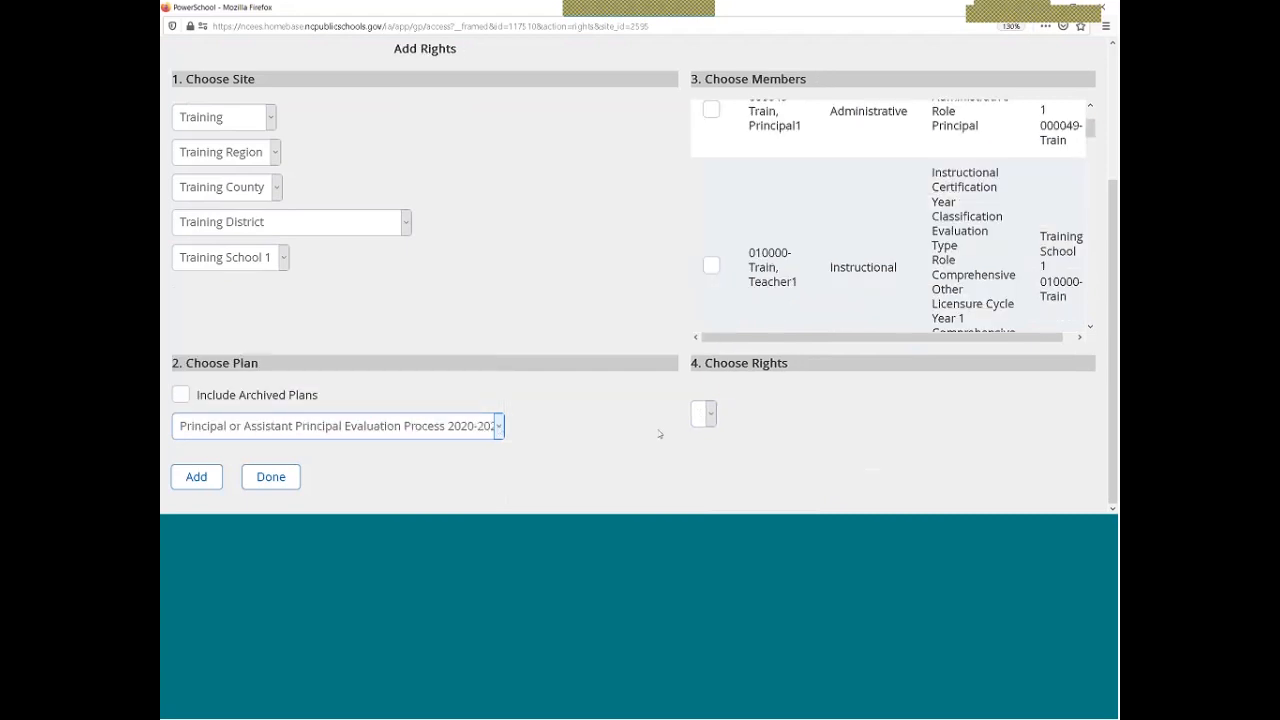
click(710, 413)
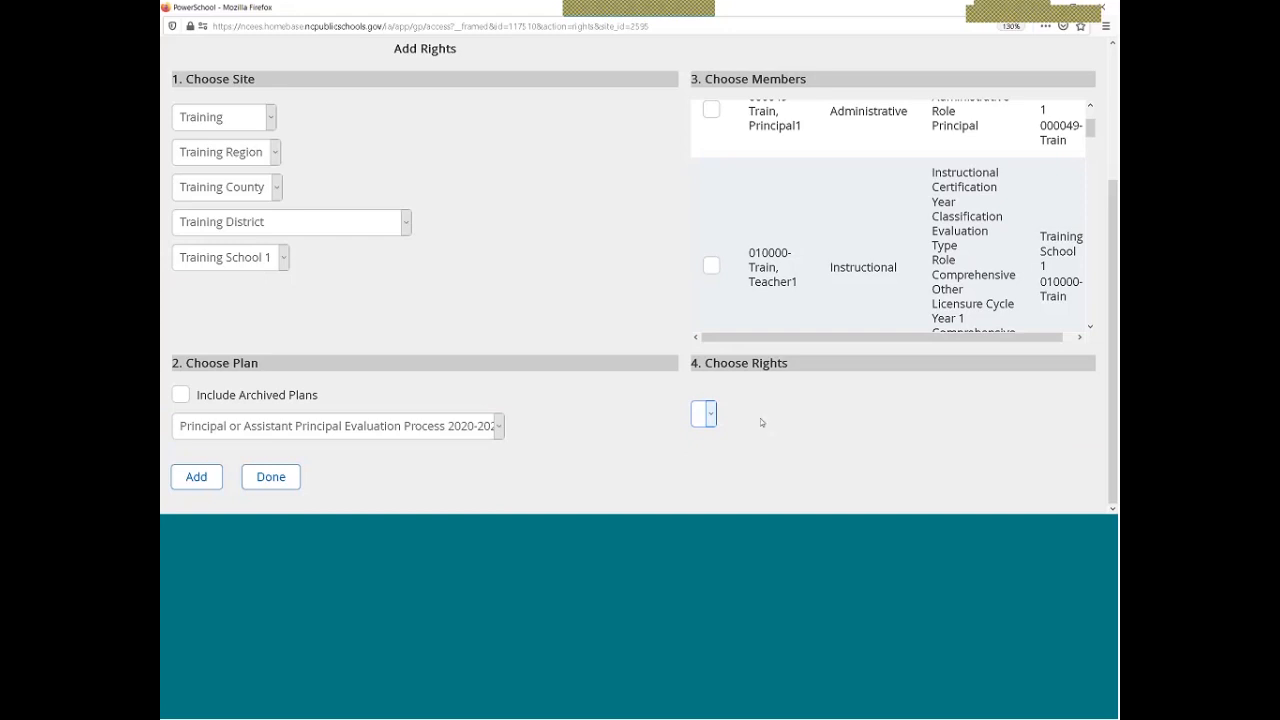
scroll(663, 409, up, 4)
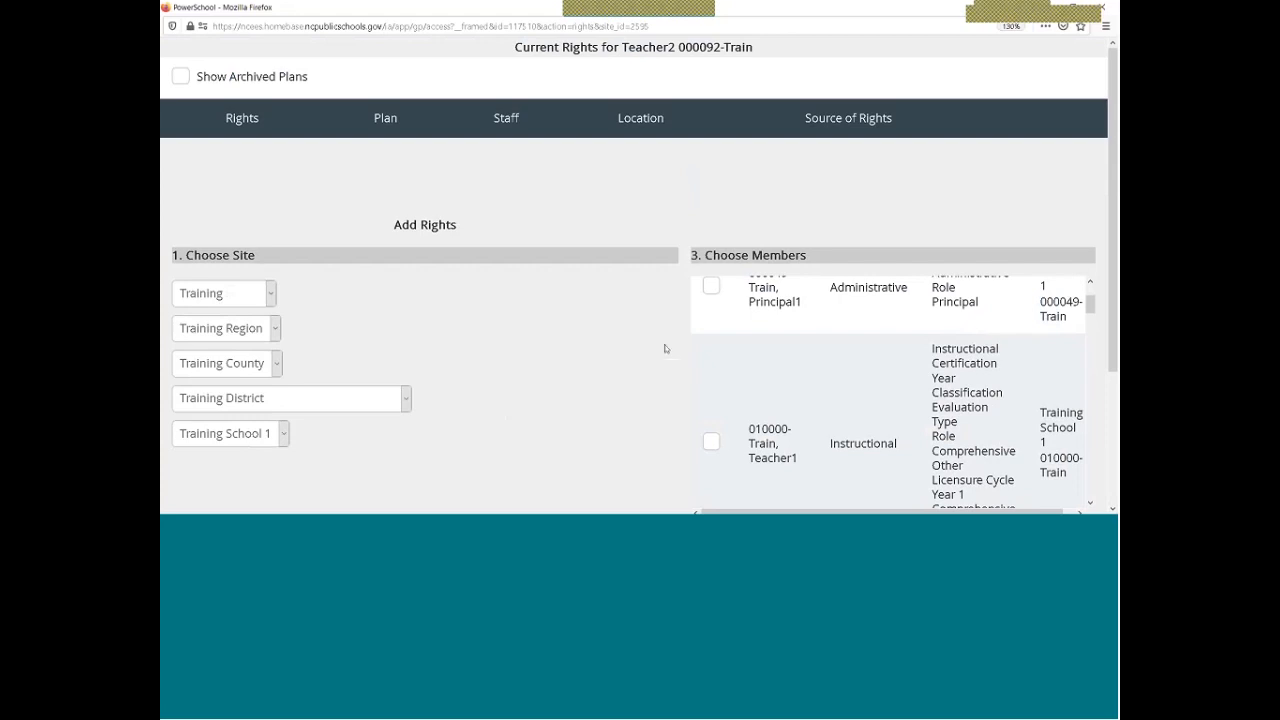
scroll(822, 333, up, 2)
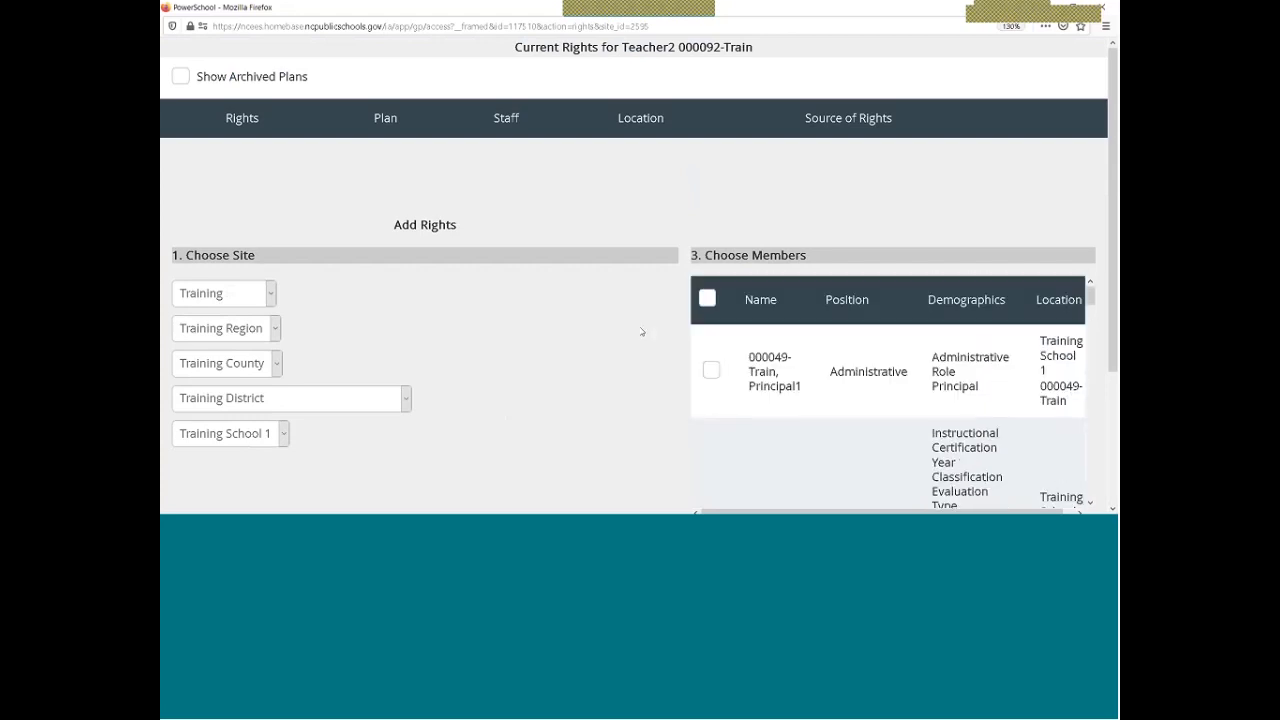
scroll(642, 332, down, 3)
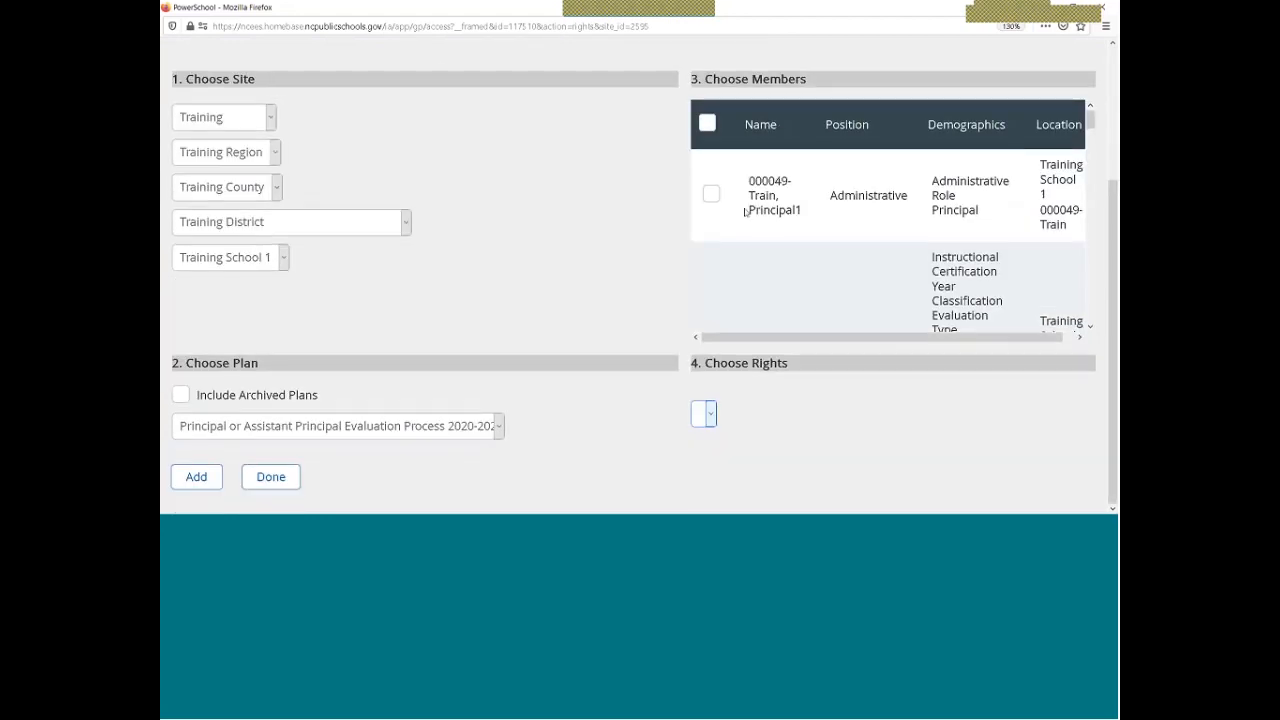
click(711, 194)
Grant Evaluator rights on Comprehensive Evaluation 2020-2021 to the second and third test users
click(357, 432)
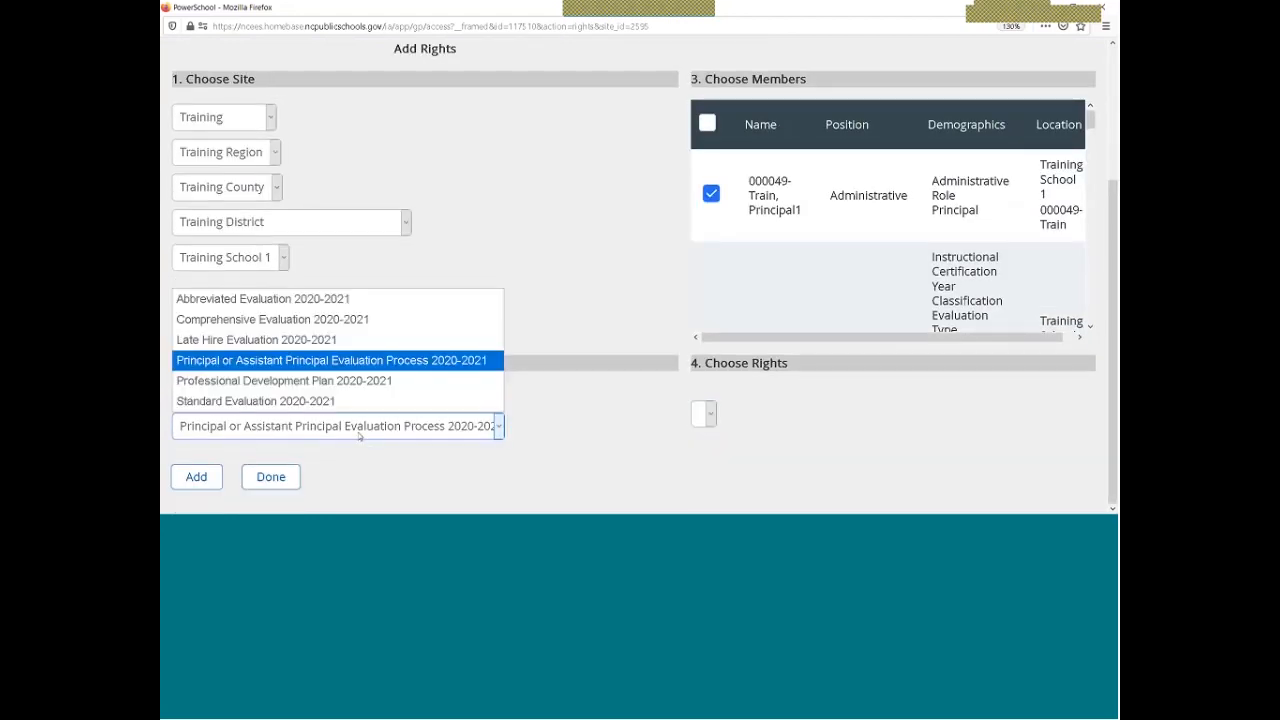
click(272, 319)
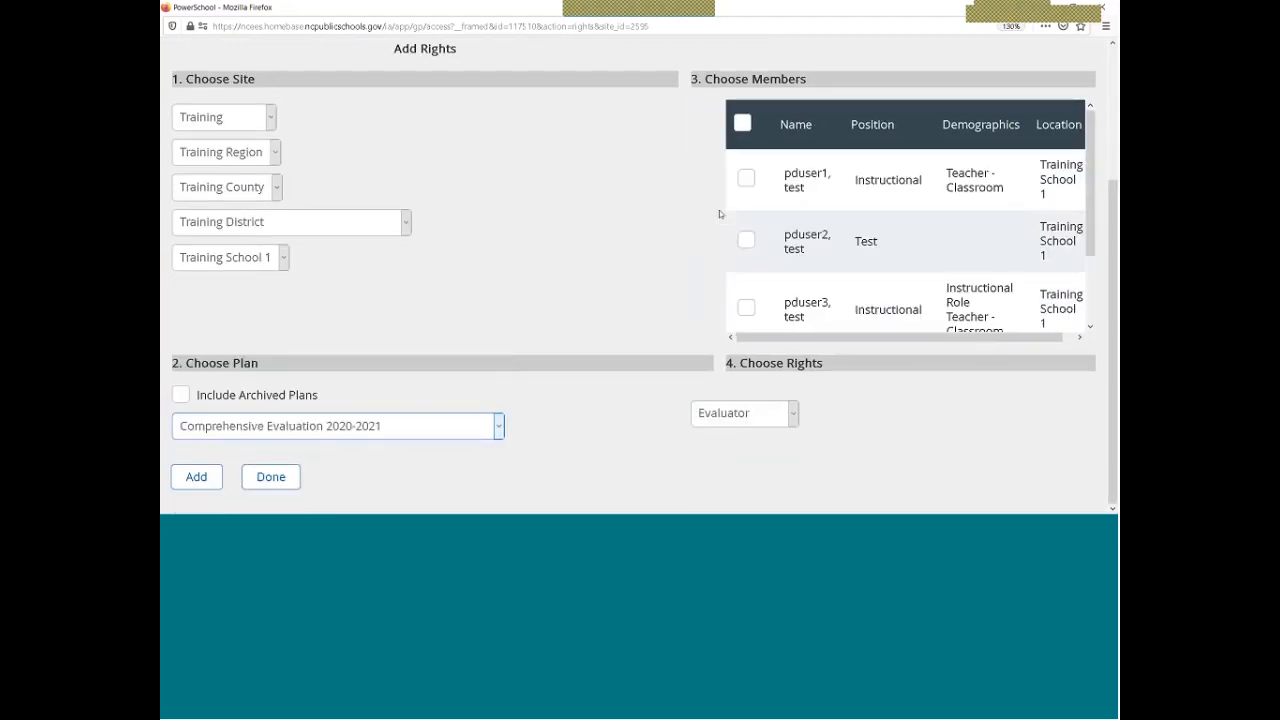
click(746, 239)
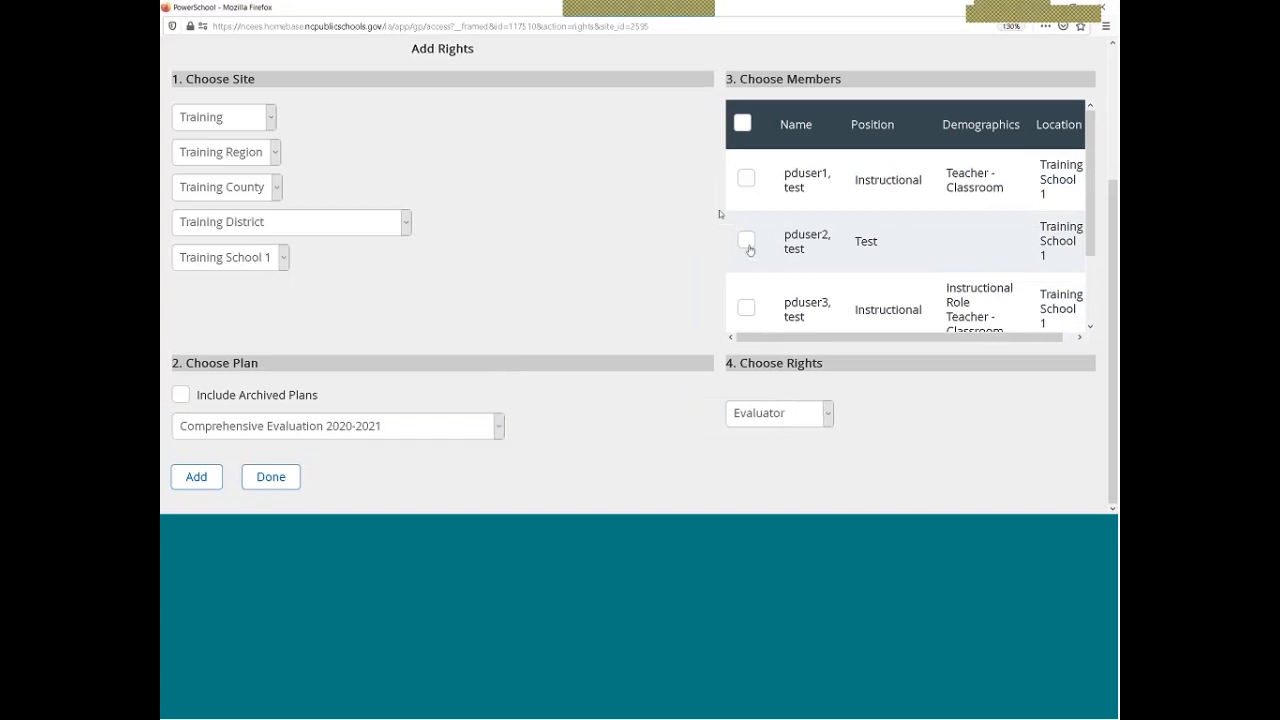
click(746, 307)
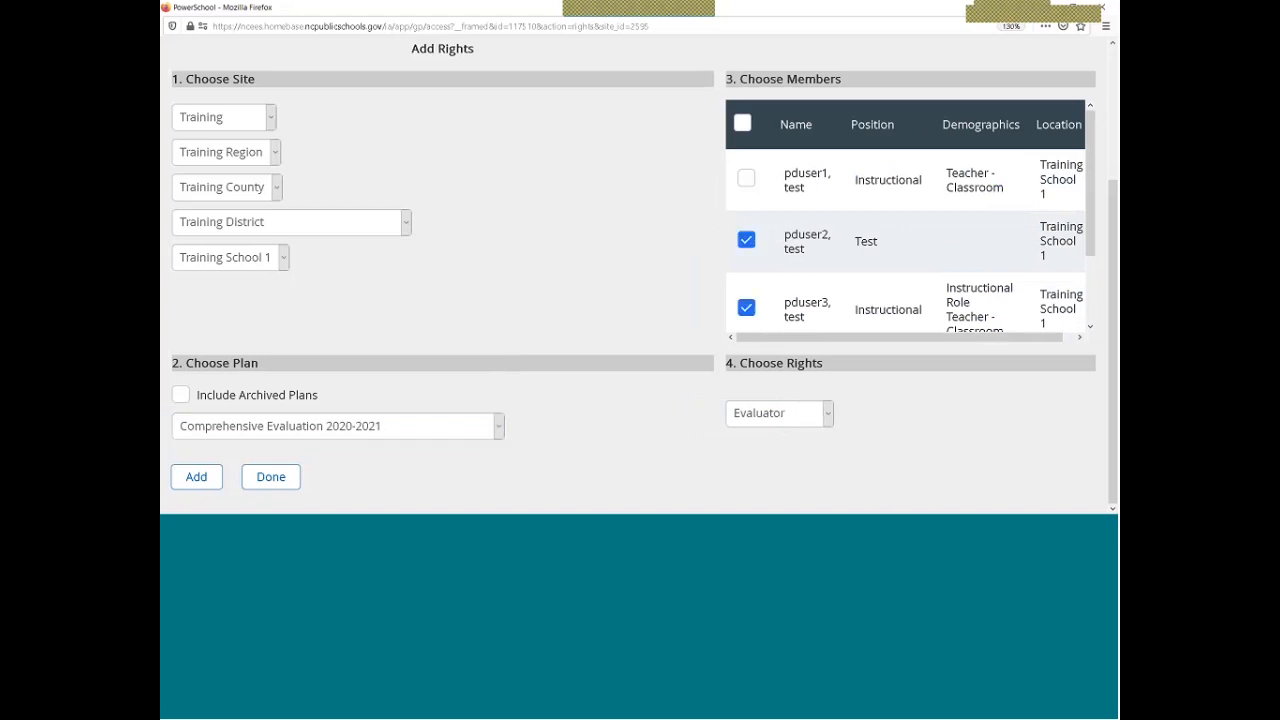
click(202, 481)
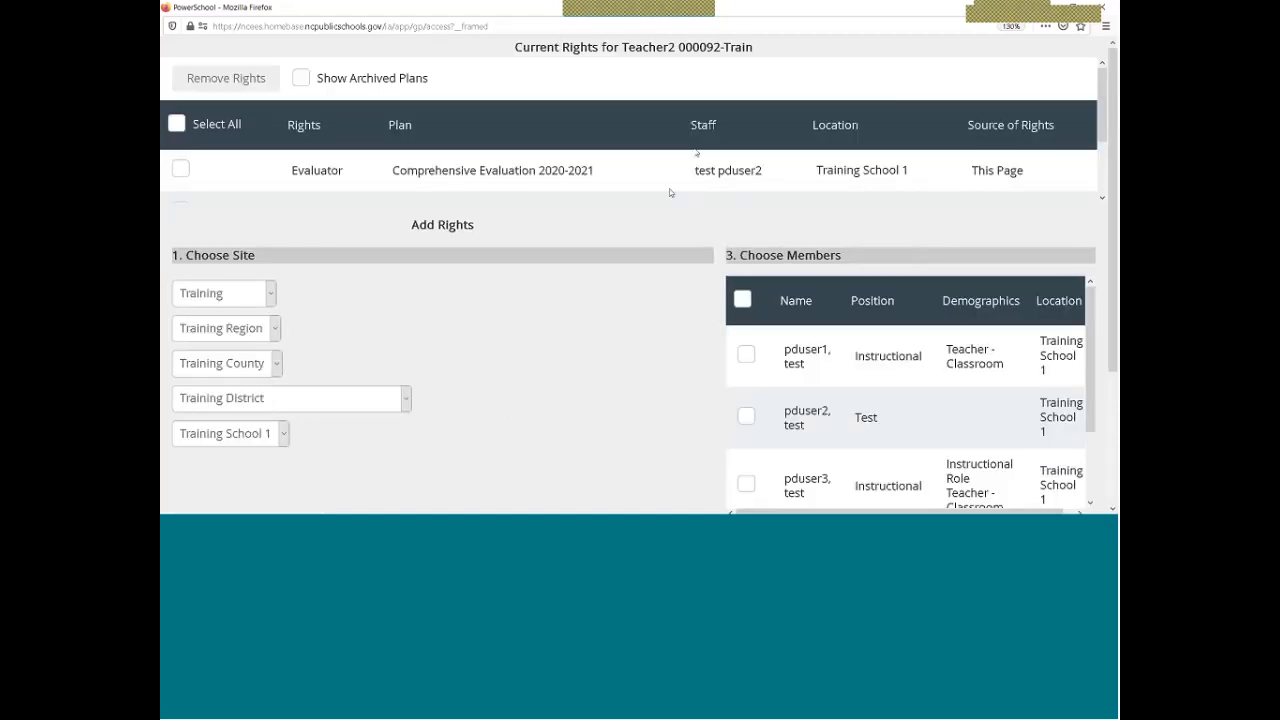
Scroll through Teacher2's current rights to review the new Evaluator entries
scroll(370, 175, down, 2)
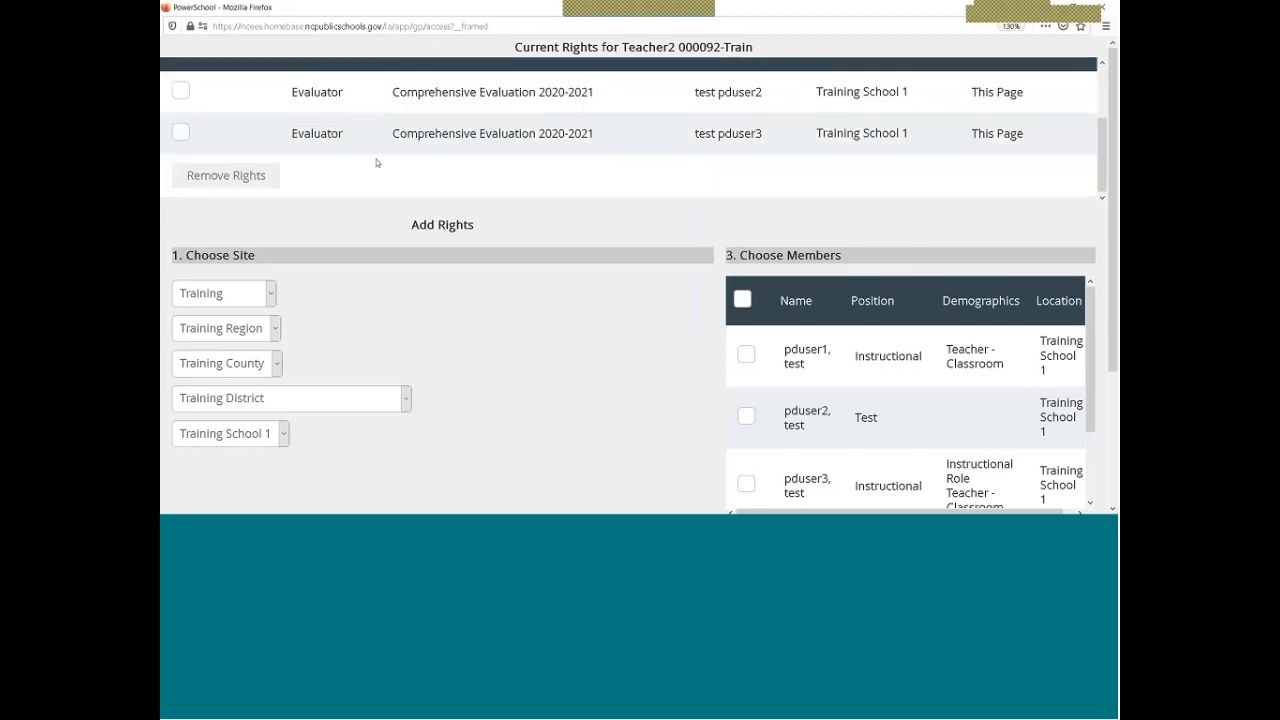
scroll(378, 163, up, 3)
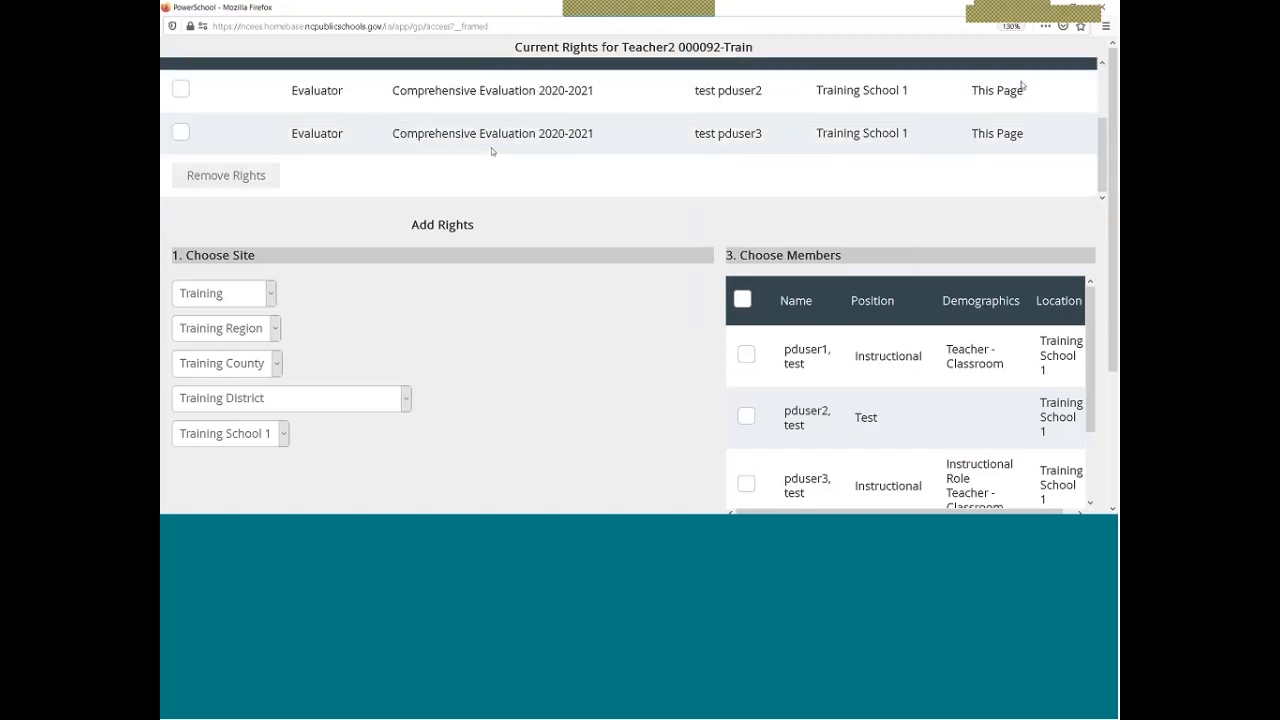
scroll(845, 148, up, 3)
scroll(843, 140, down, 2)
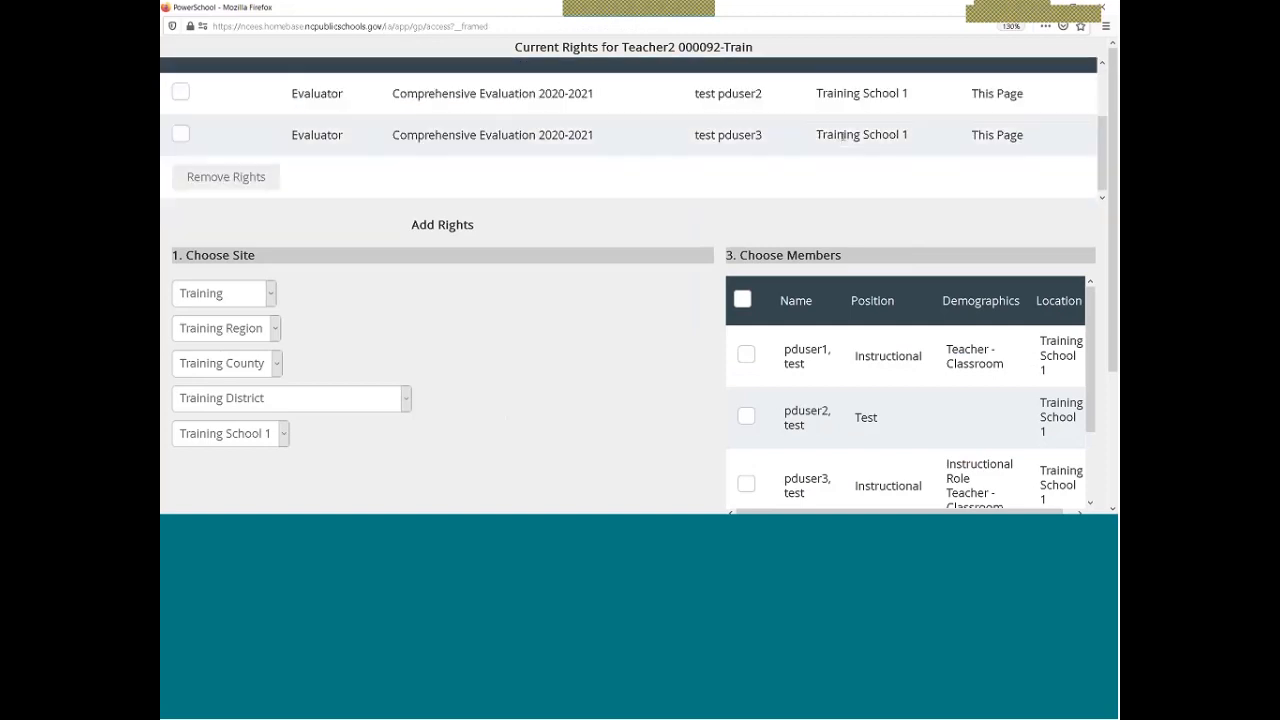
scroll(839, 111, up, 1)
scroll(833, 109, up, 1)
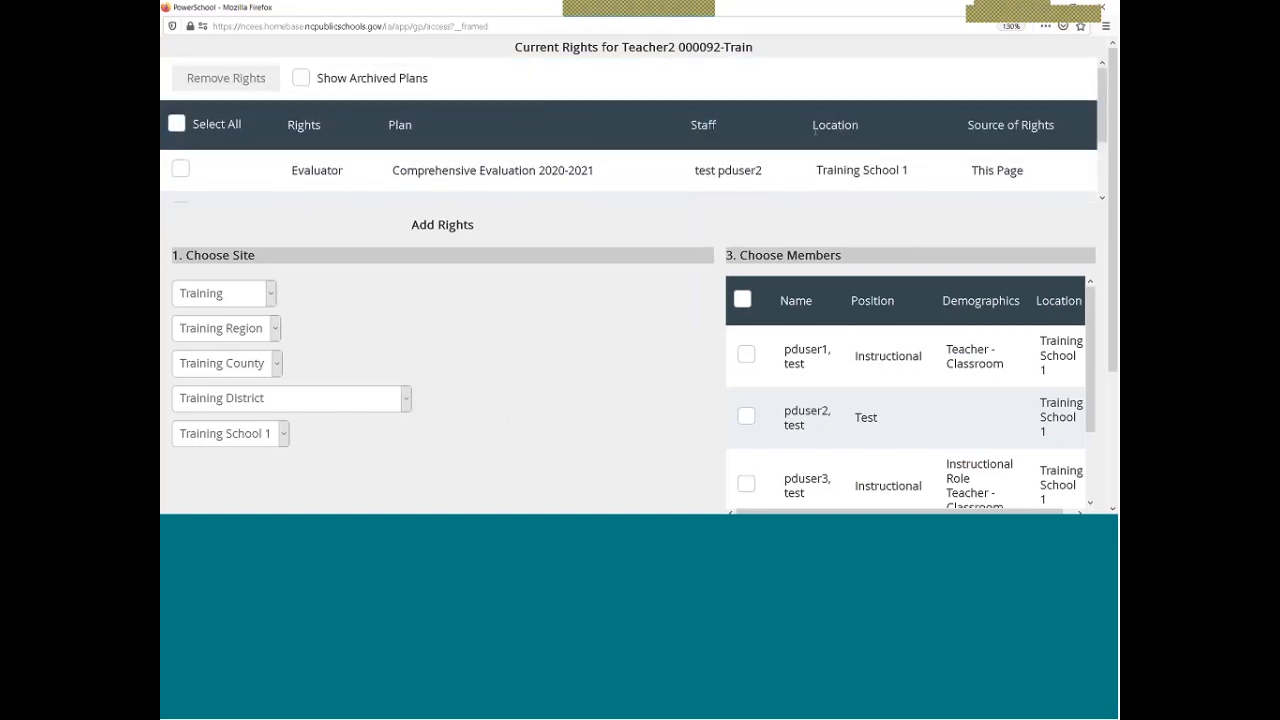
scroll(840, 136, down, 2)
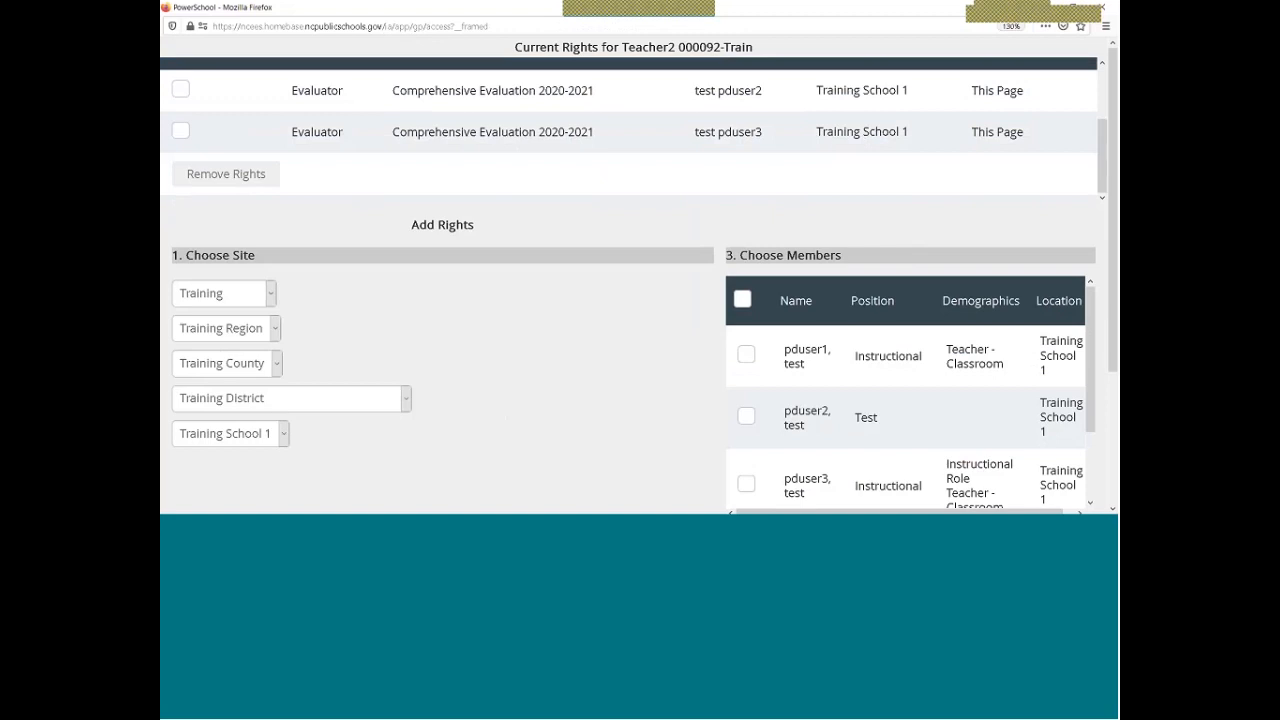
scroll(1024, 370, down, 1)
scroll(1024, 370, up, 1)
scroll(628, 130, up, 1)
scroll(822, 116, up, 2)
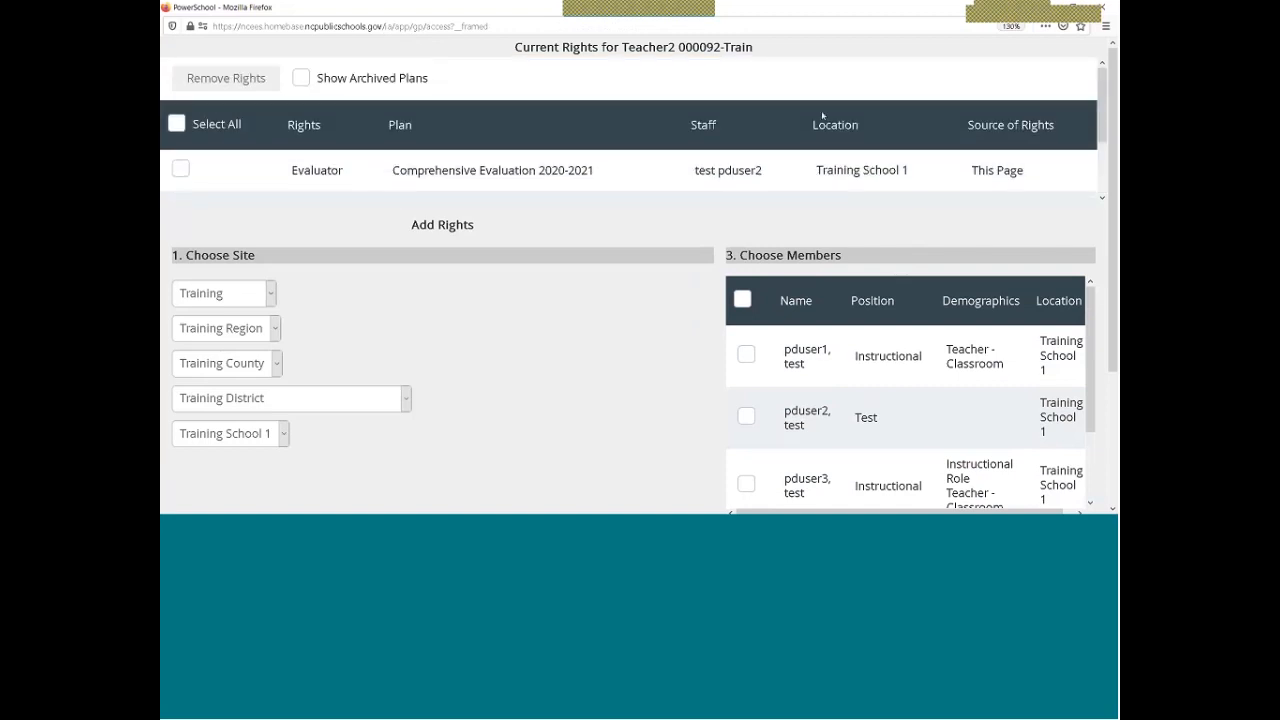
scroll(674, 151, down, 2)
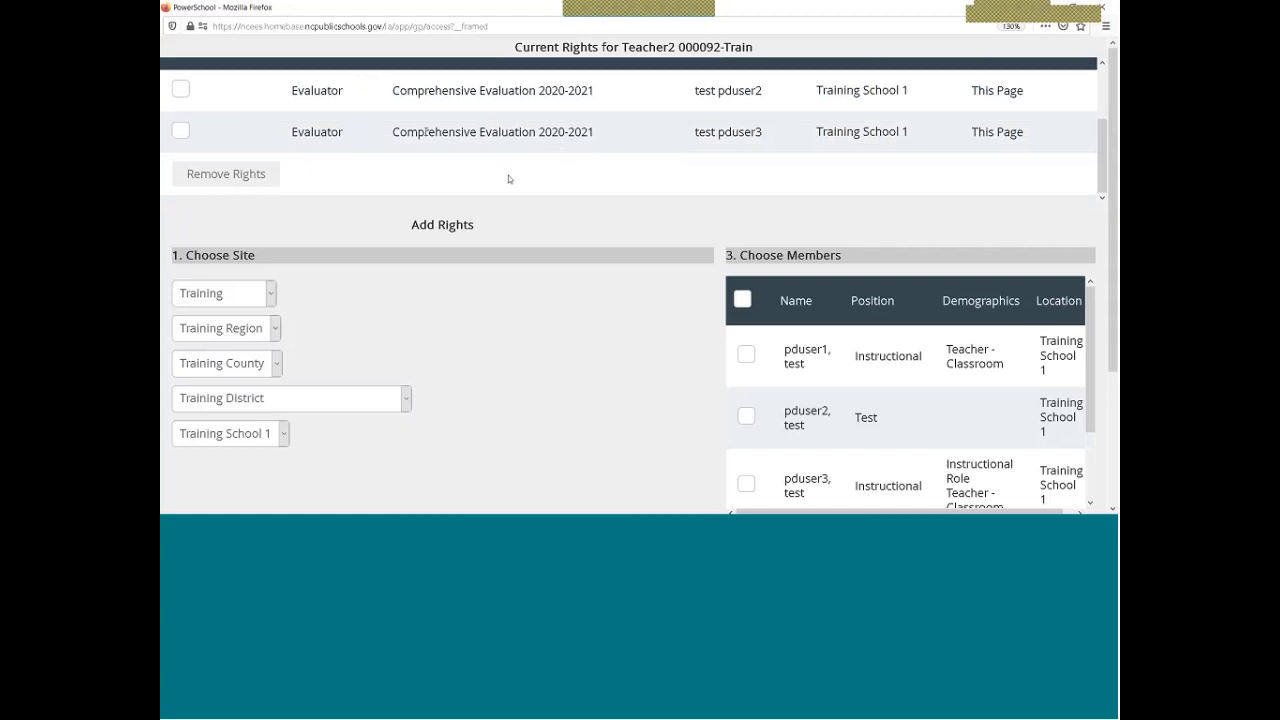
scroll(560, 130, up, 2)
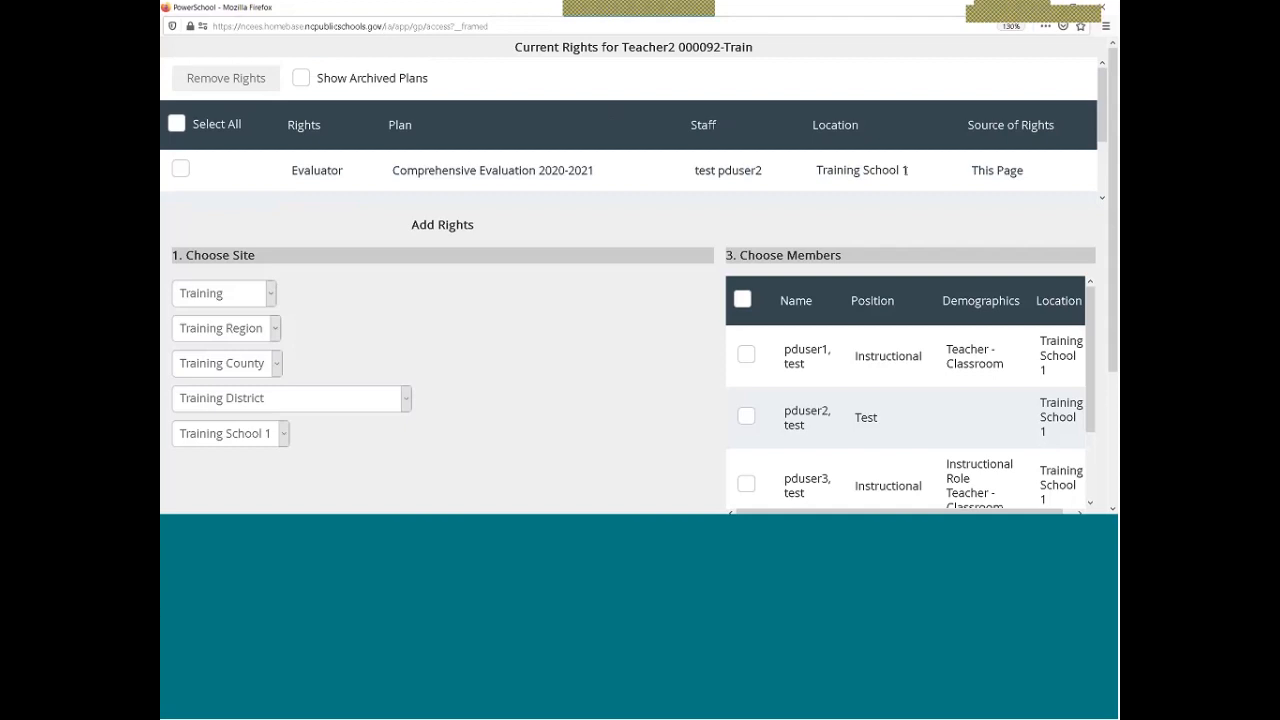
Close the Current Rights window and go to the Staff Evaluations page
click(1106, 8)
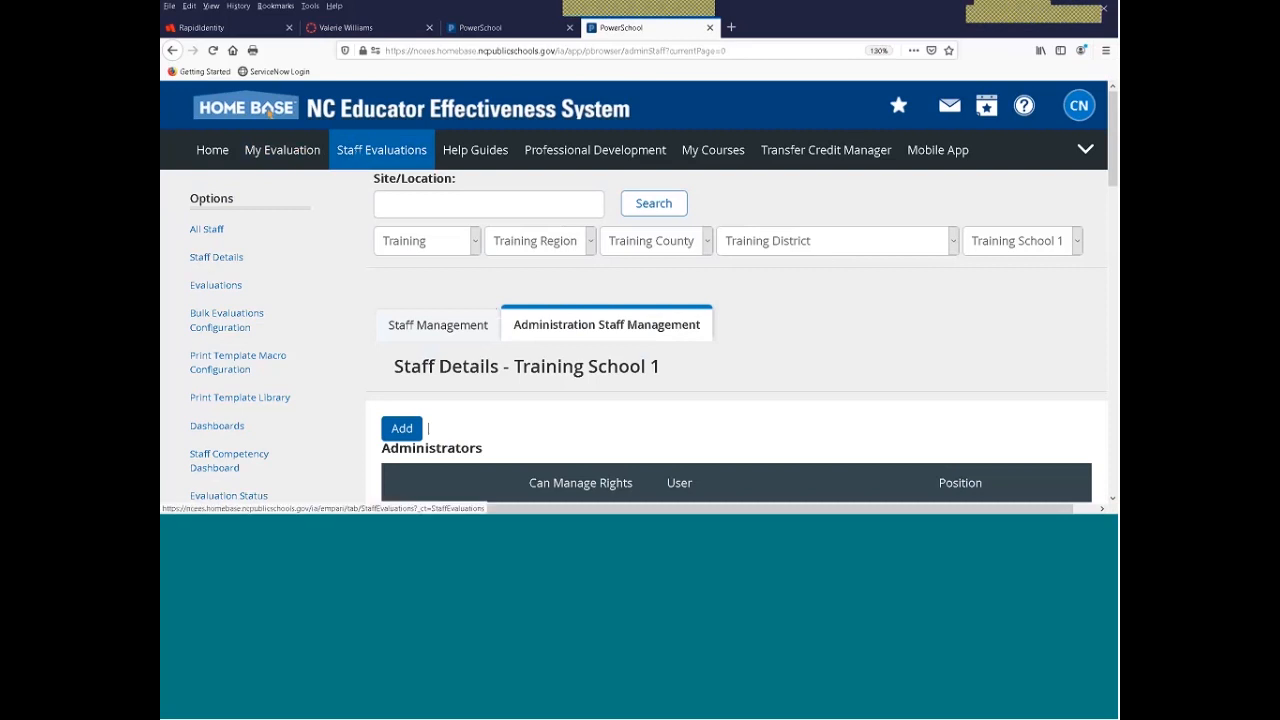
click(358, 150)
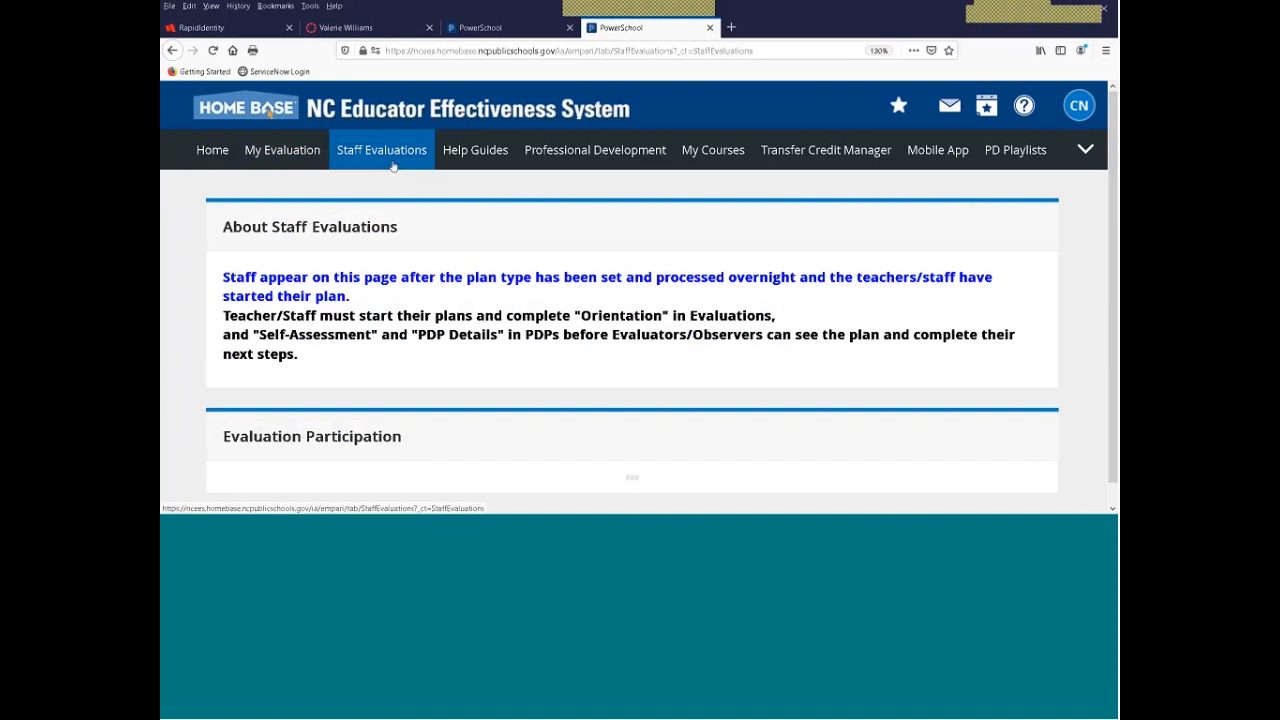
Search All Evaluations by owner name 'pduser'
scroll(742, 400, down, 3)
click(736, 396)
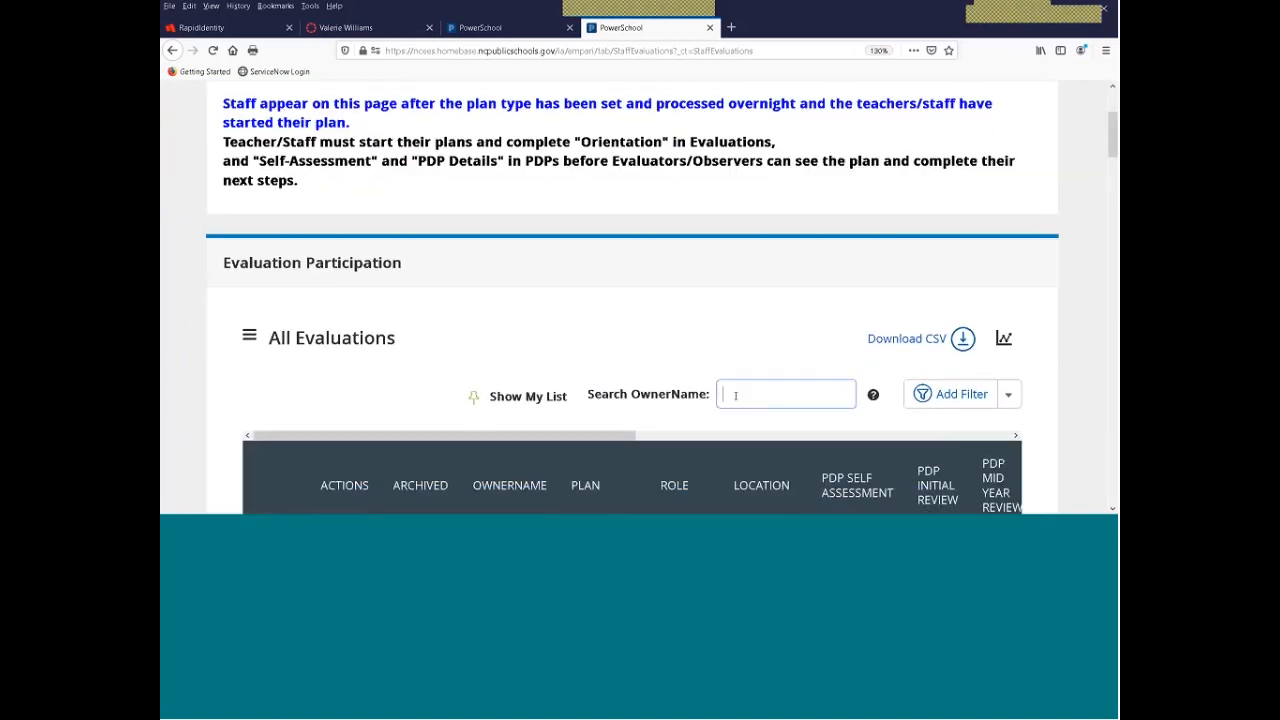
text(pduser)
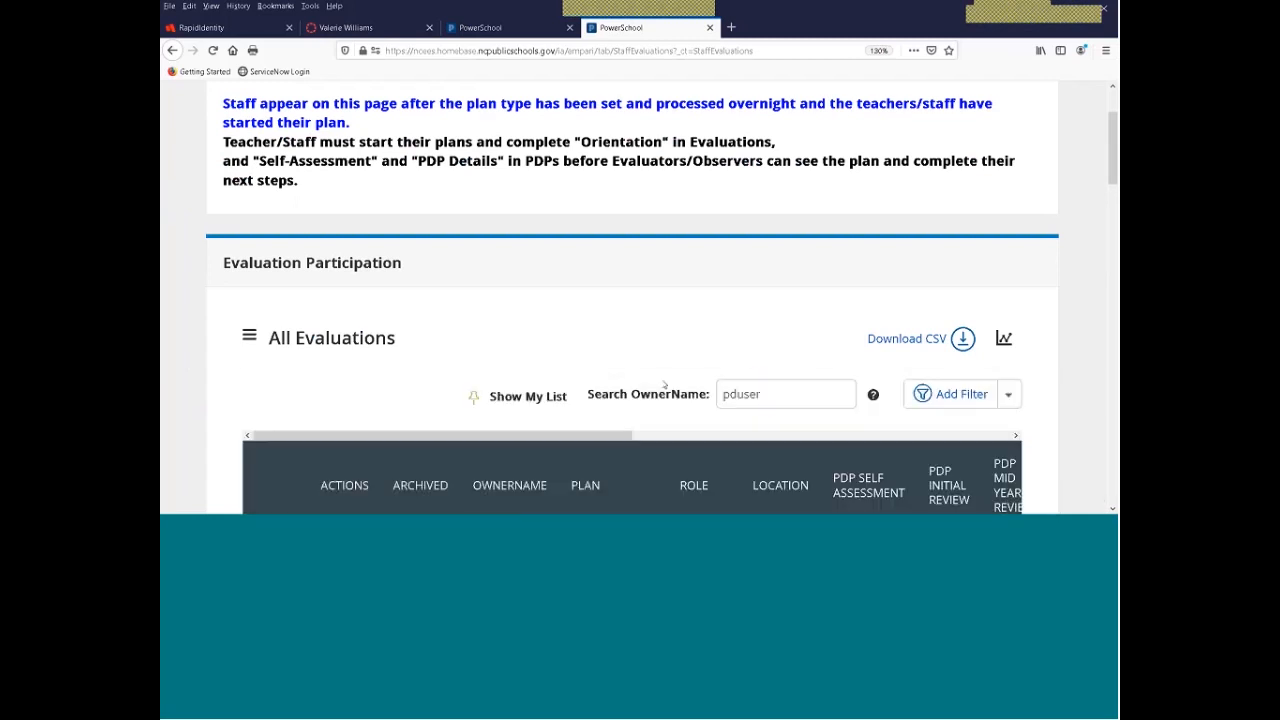
scroll(798, 232, down, 5)
scroll(798, 232, up, 4)
scroll(960, 323, down, 2)
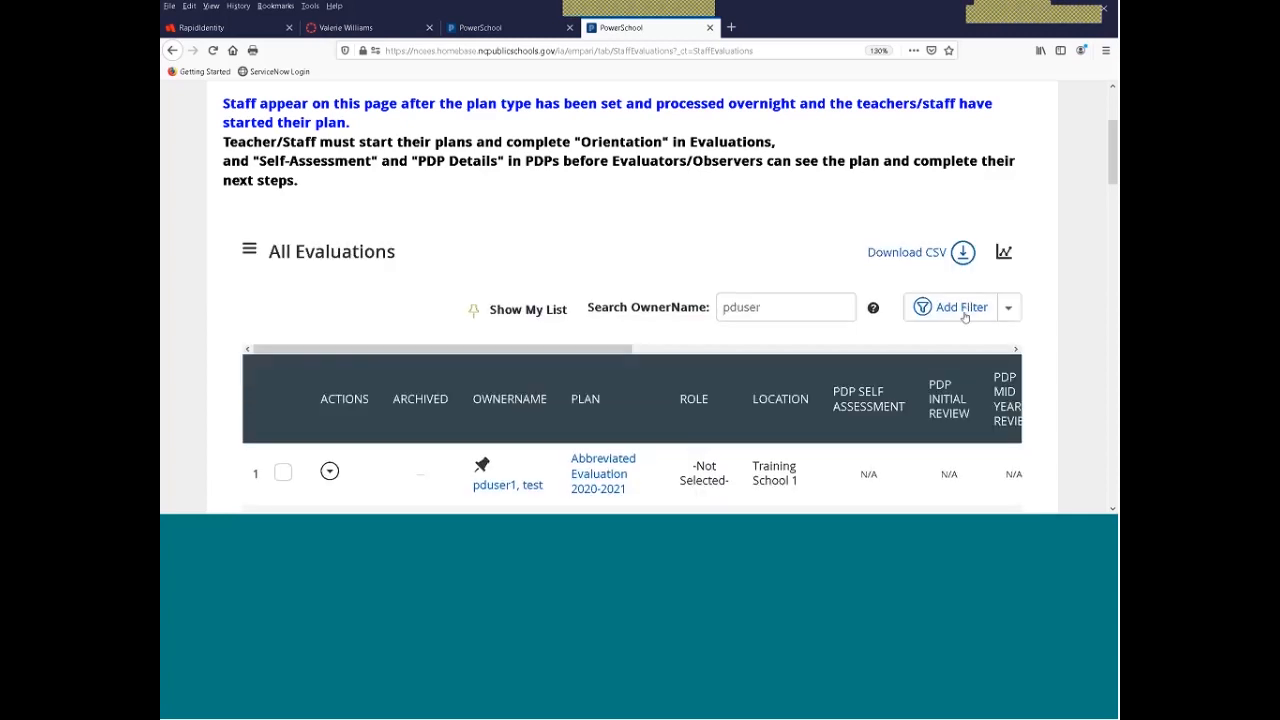
Filter the table to Plan Equal To Principal or Assistant Principal Evaluation Process 2020-2021 and update it
click(958, 307)
click(409, 368)
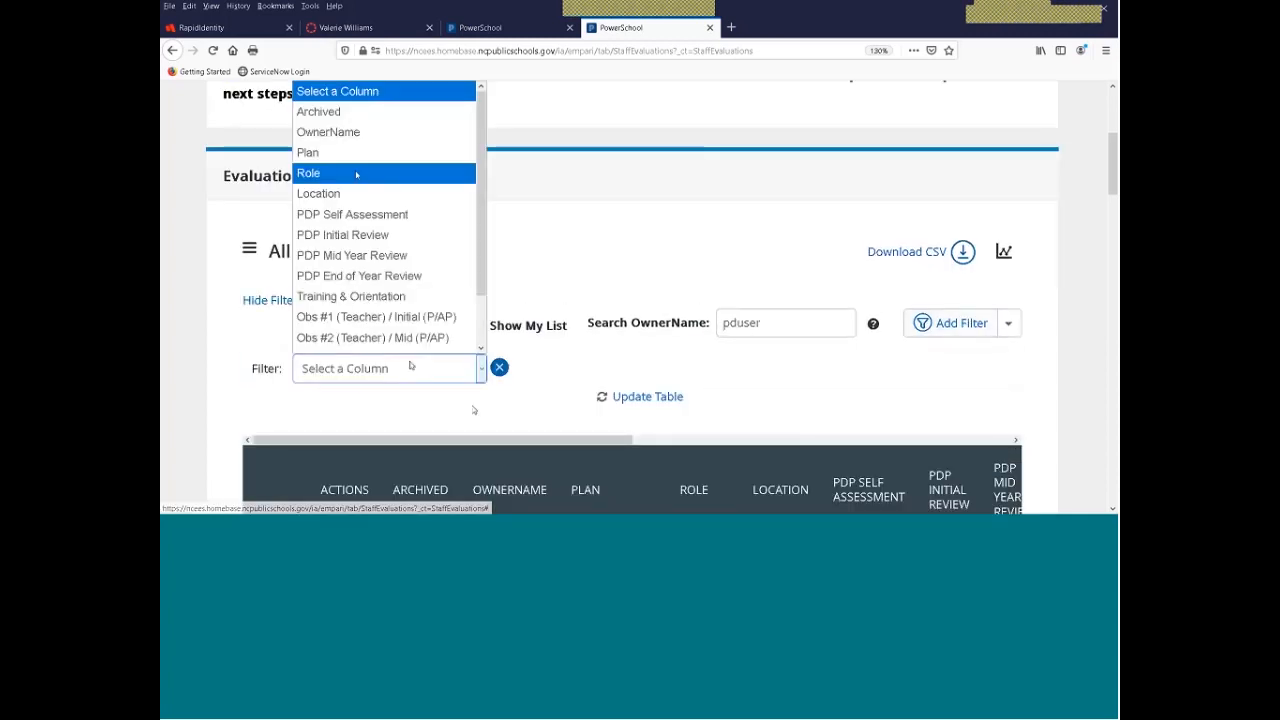
click(310, 152)
click(543, 368)
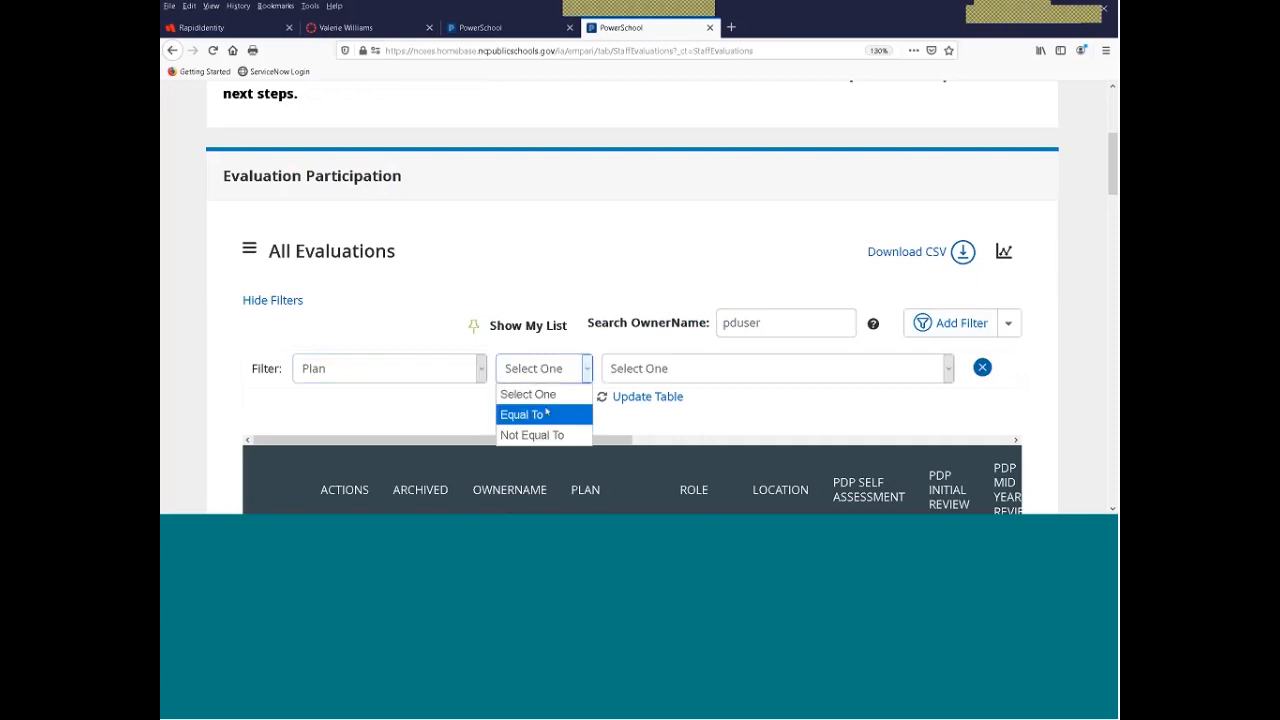
click(546, 414)
click(651, 370)
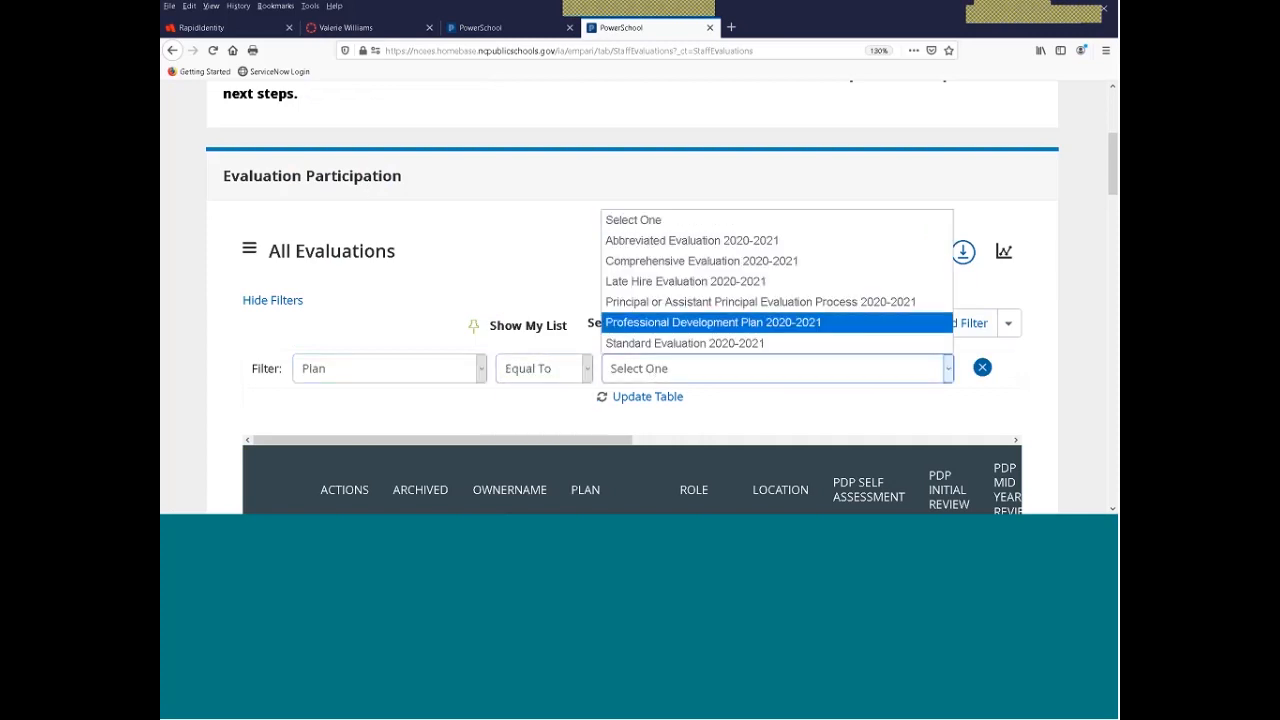
click(688, 301)
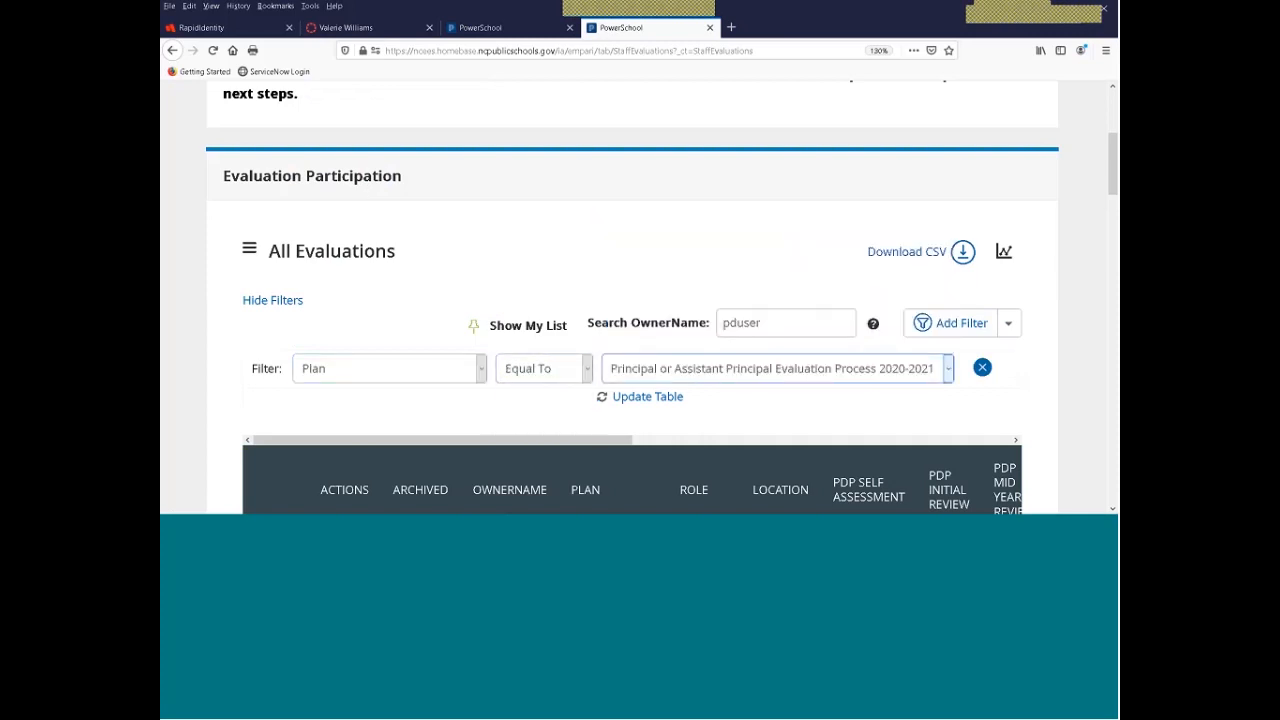
click(648, 397)
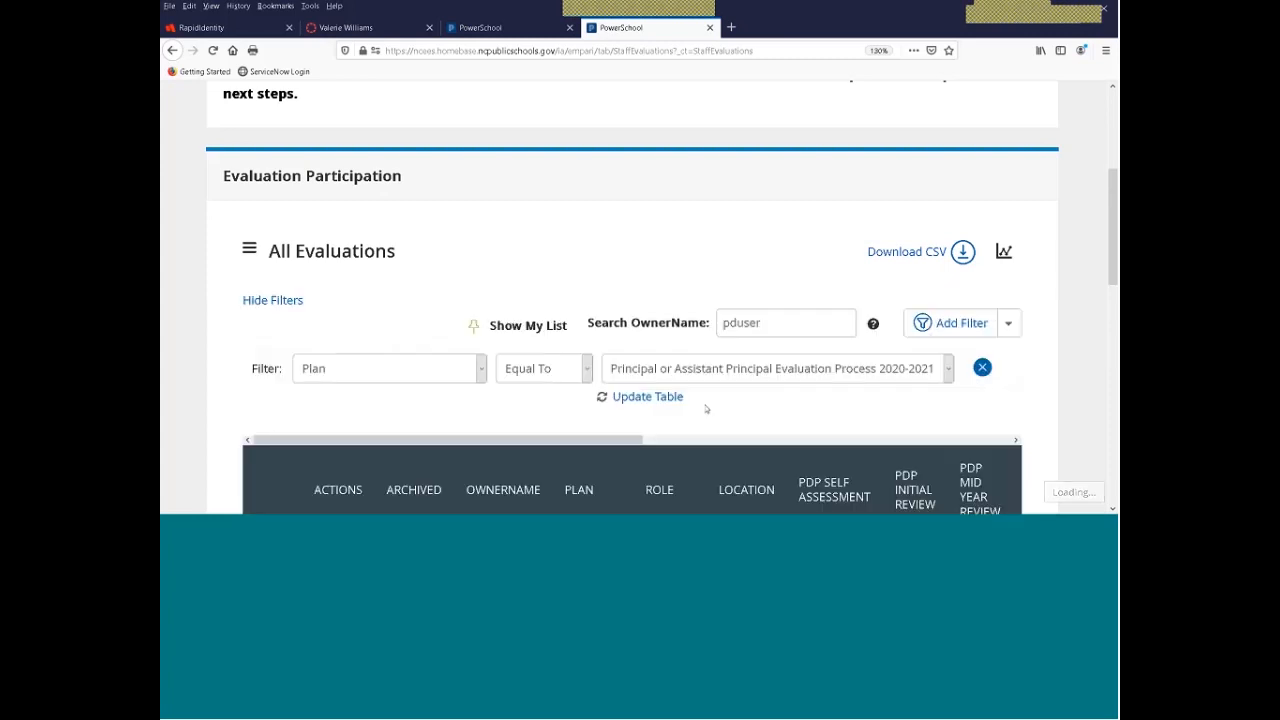
scroll(720, 270, down, 5)
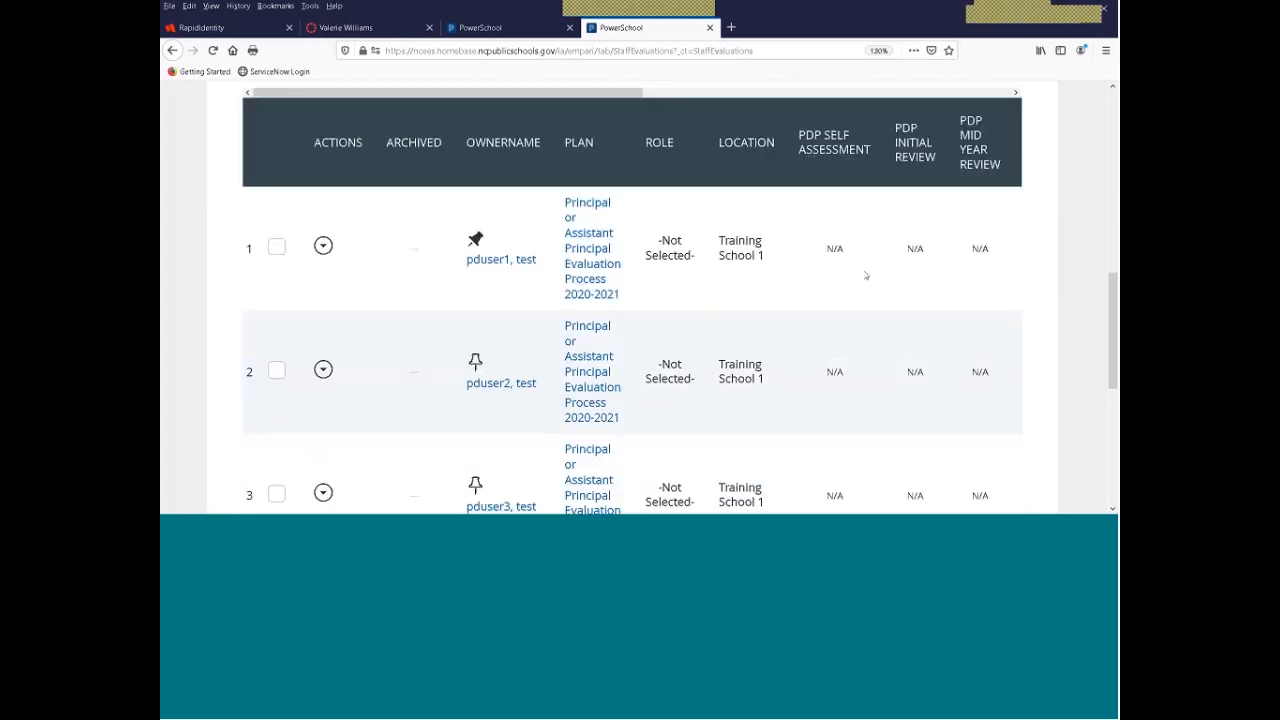
scroll(672, 352, up, 2)
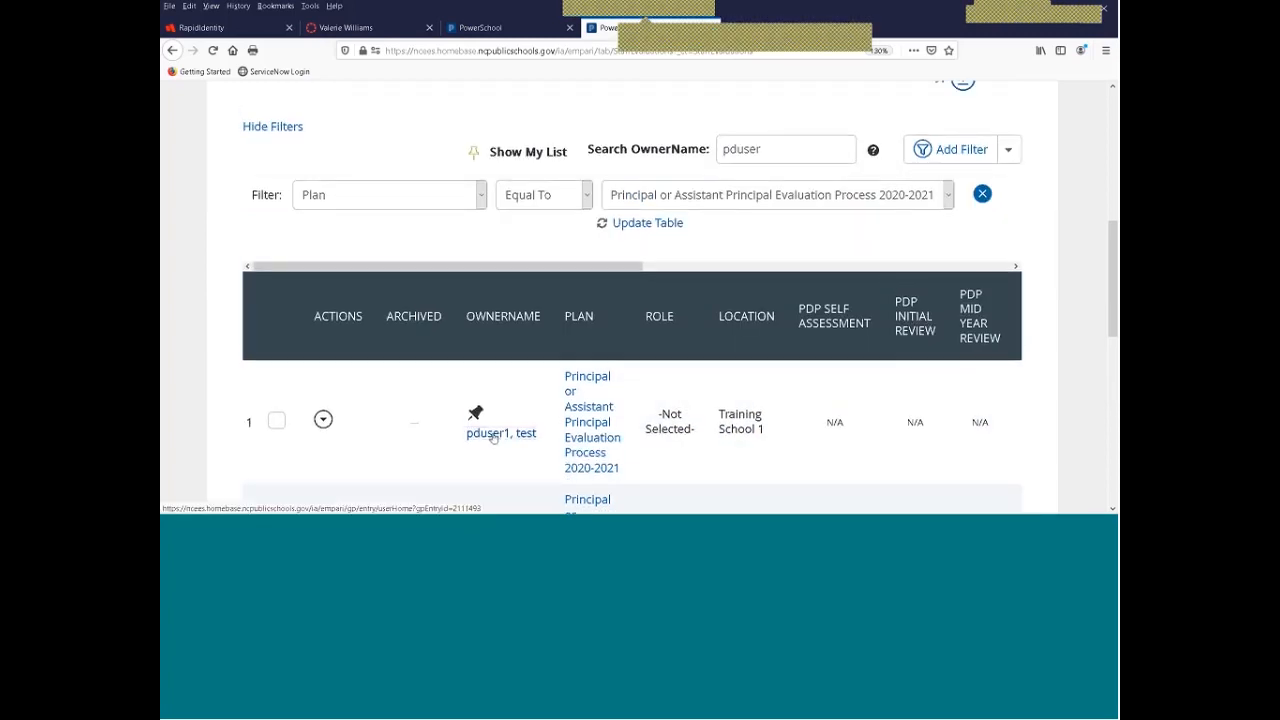
Open the first test user's evaluation, go to Access Rights, and start a New User Evaluator Access search
click(494, 437)
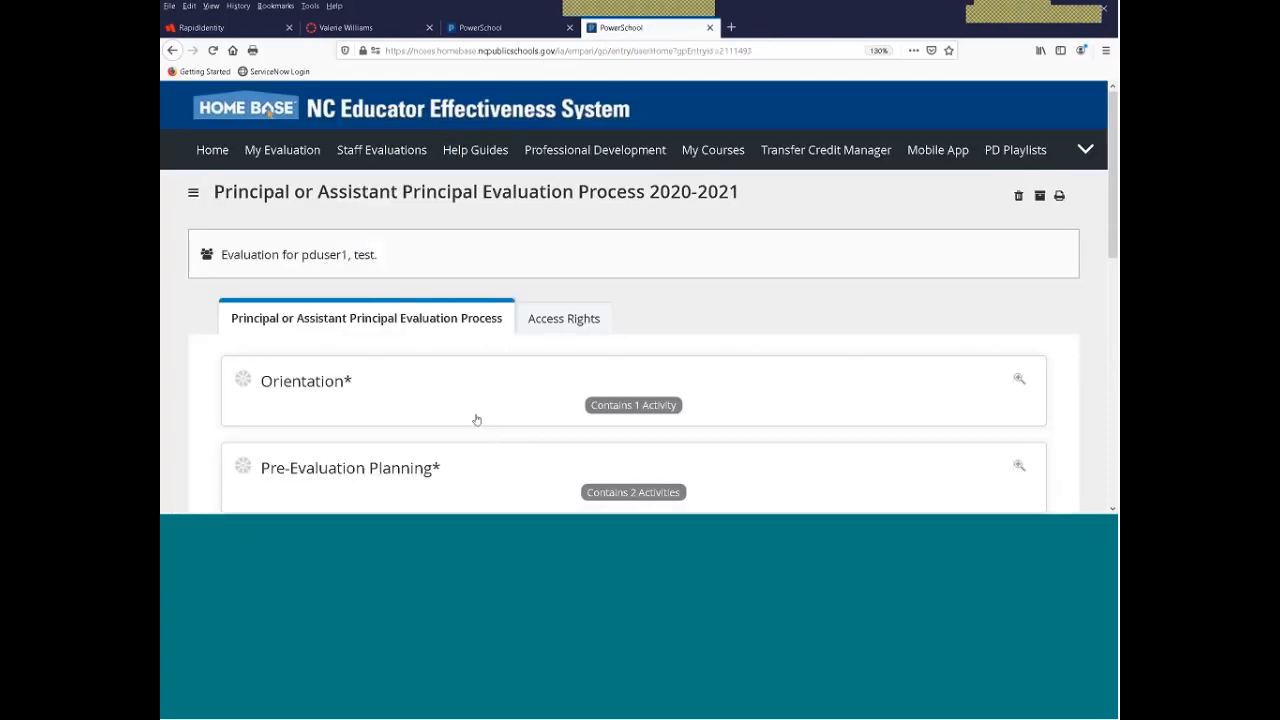
scroll(475, 420, down, 1)
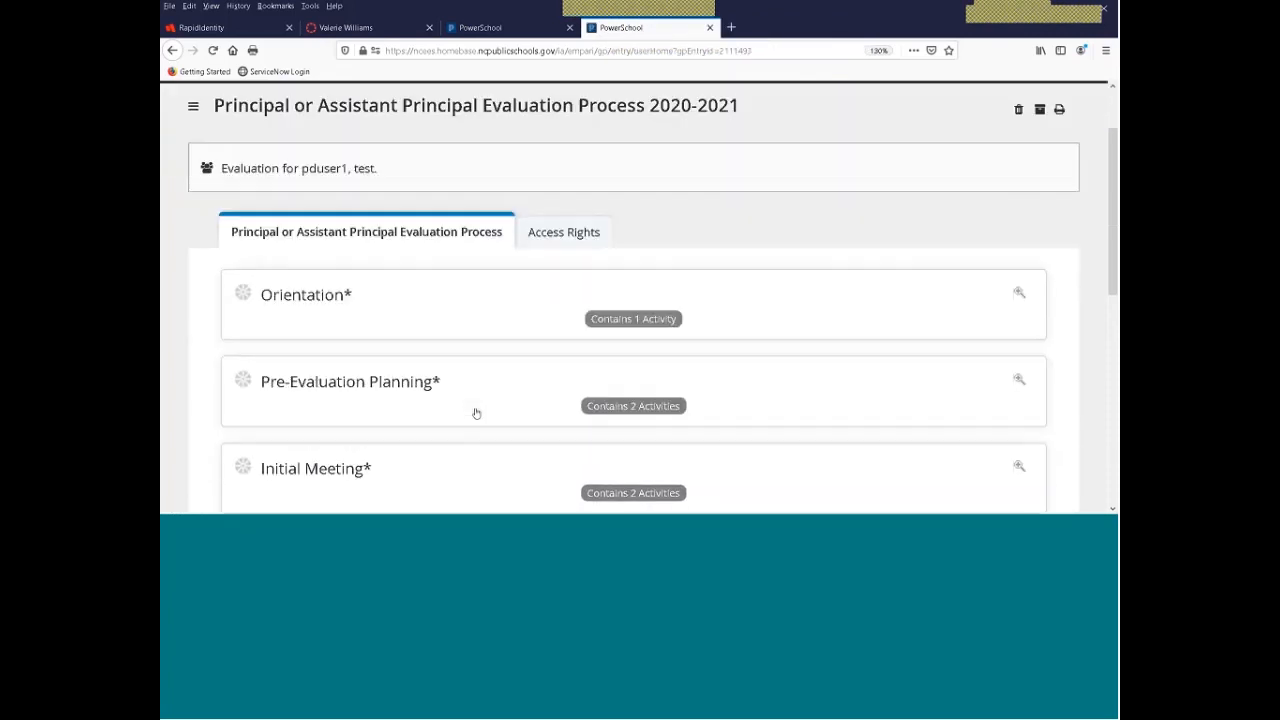
click(555, 235)
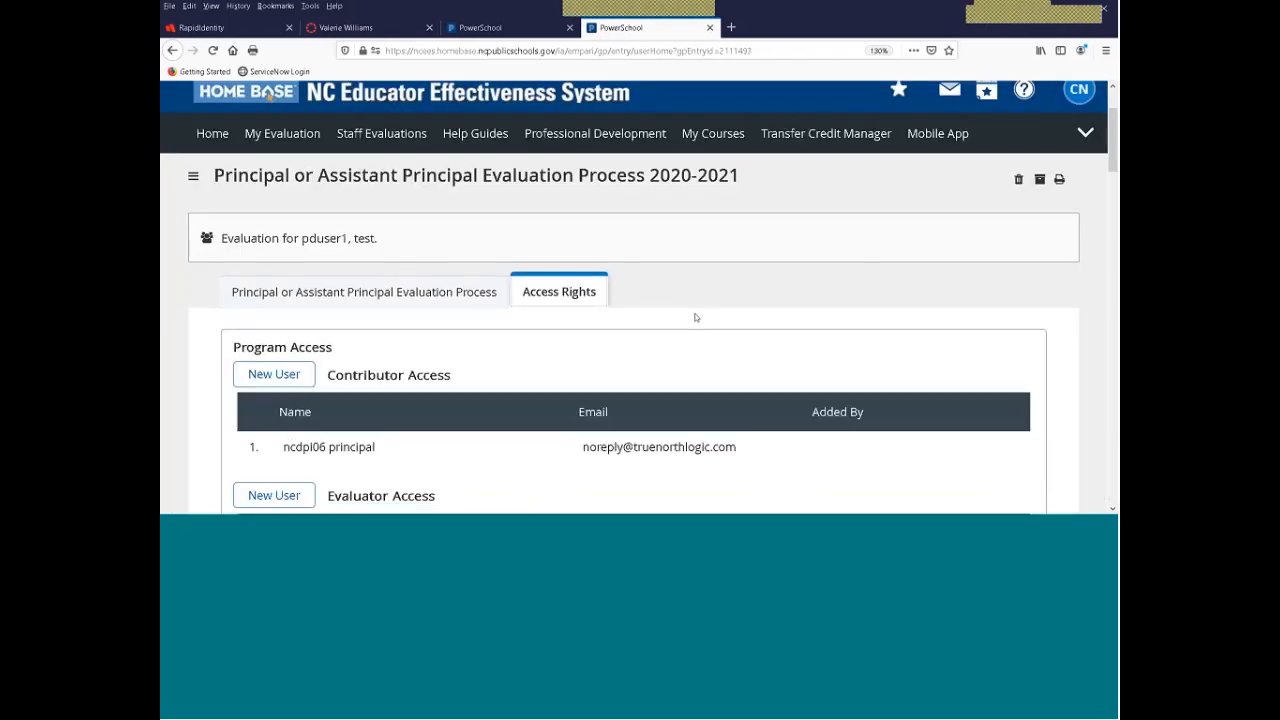
scroll(696, 317, down, 2)
scroll(336, 173, down, 1)
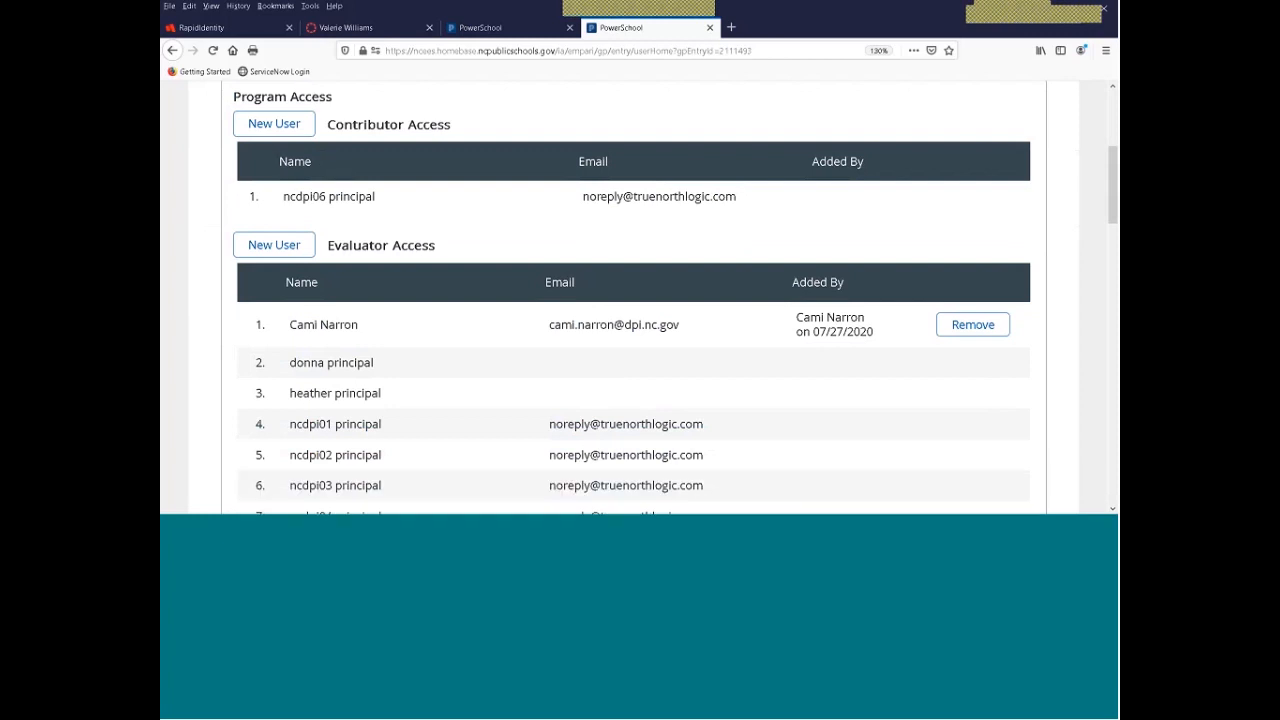
click(276, 252)
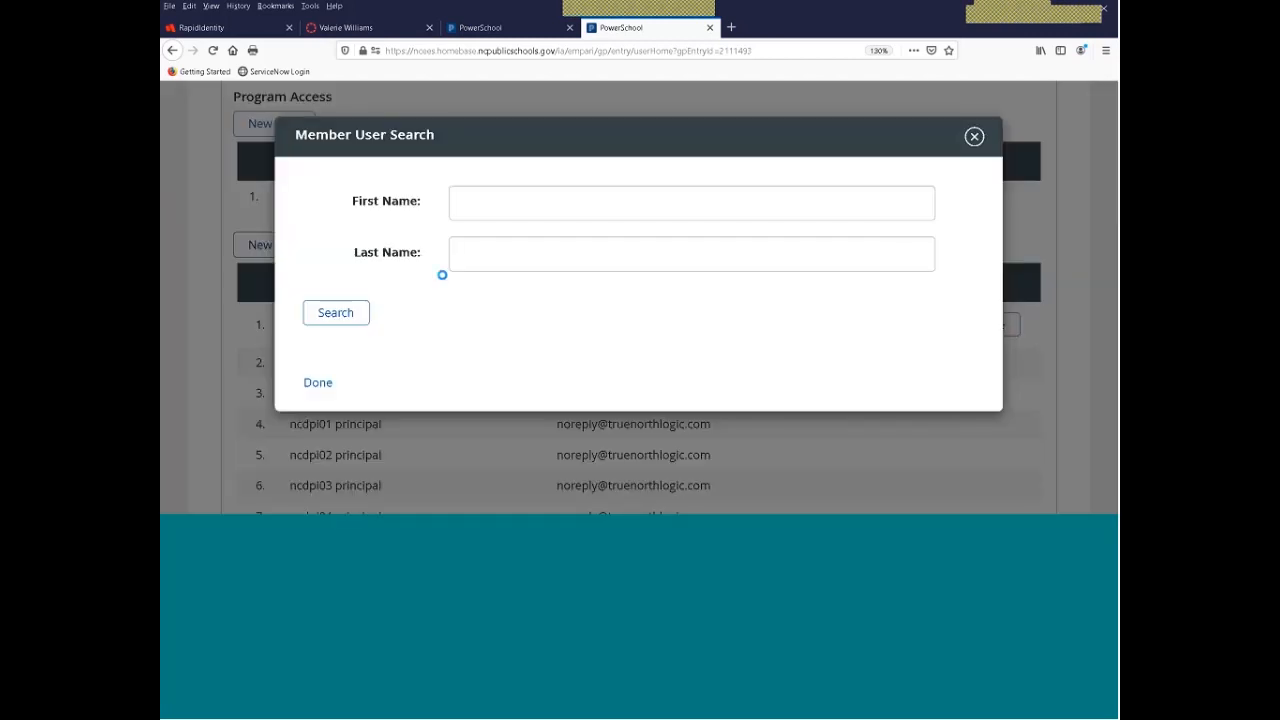
click(477, 203)
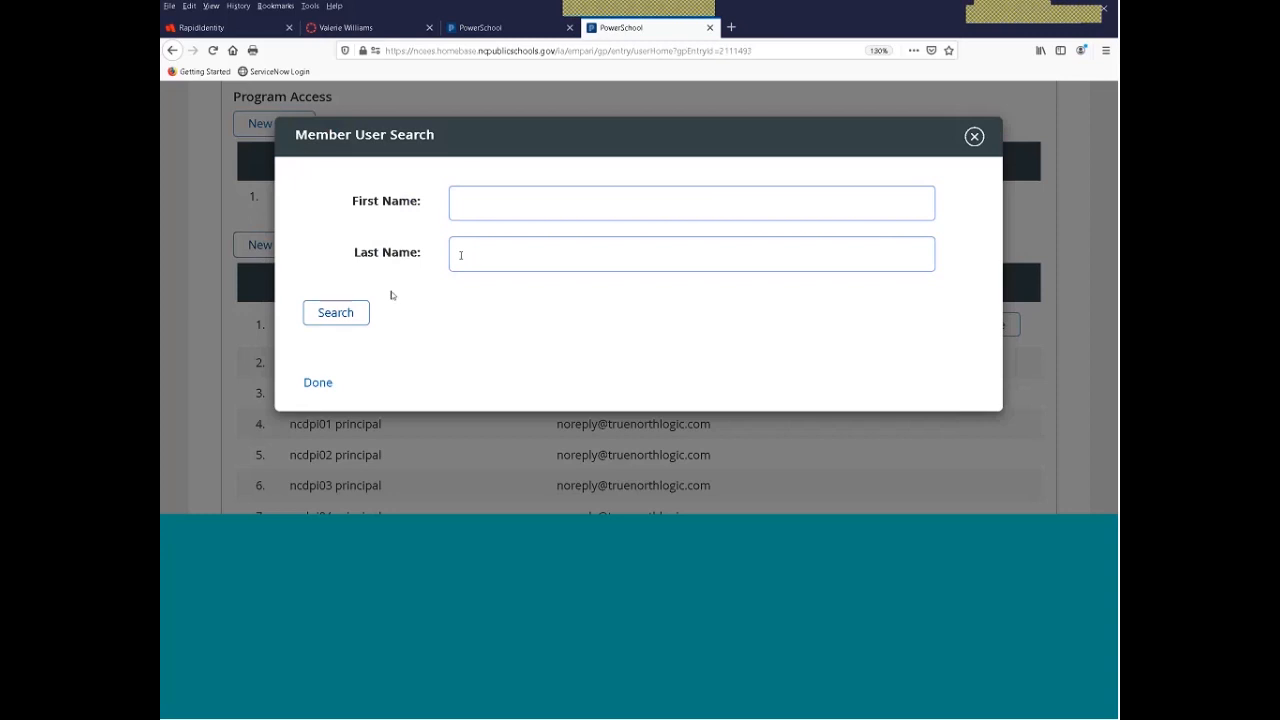
Search for the staff member by first and last name and add them as an evaluator
click(503, 203)
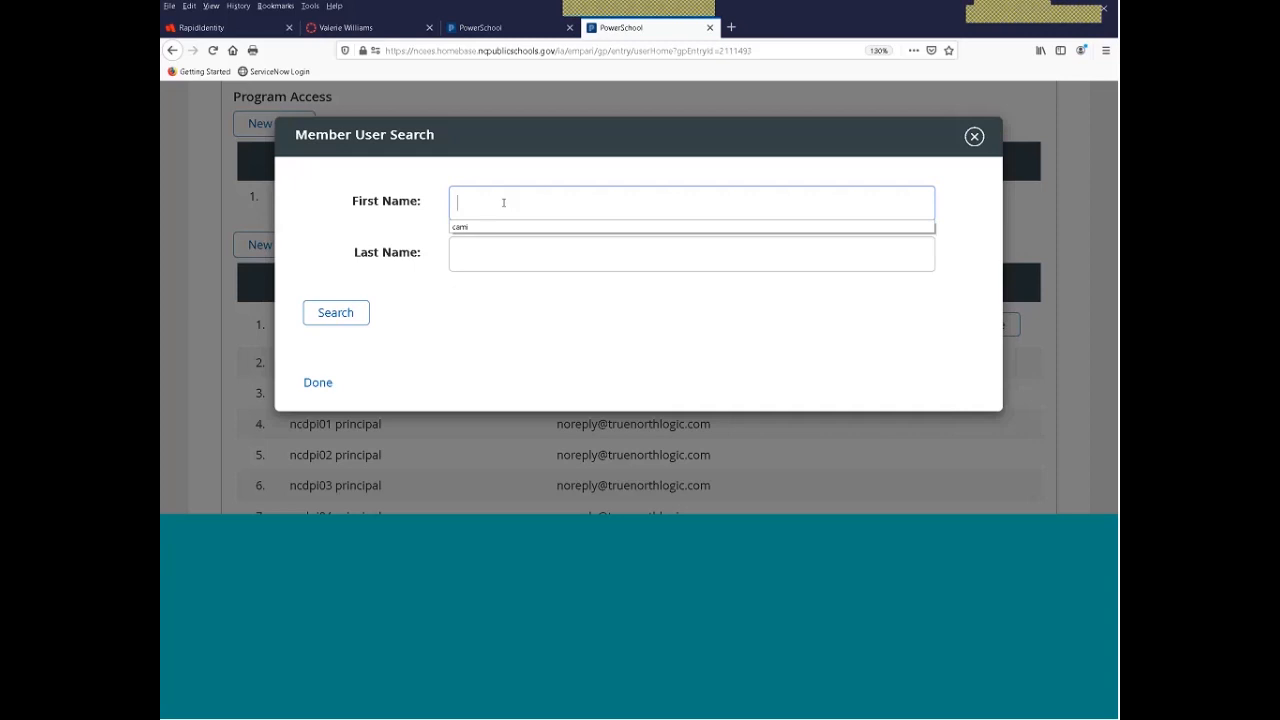
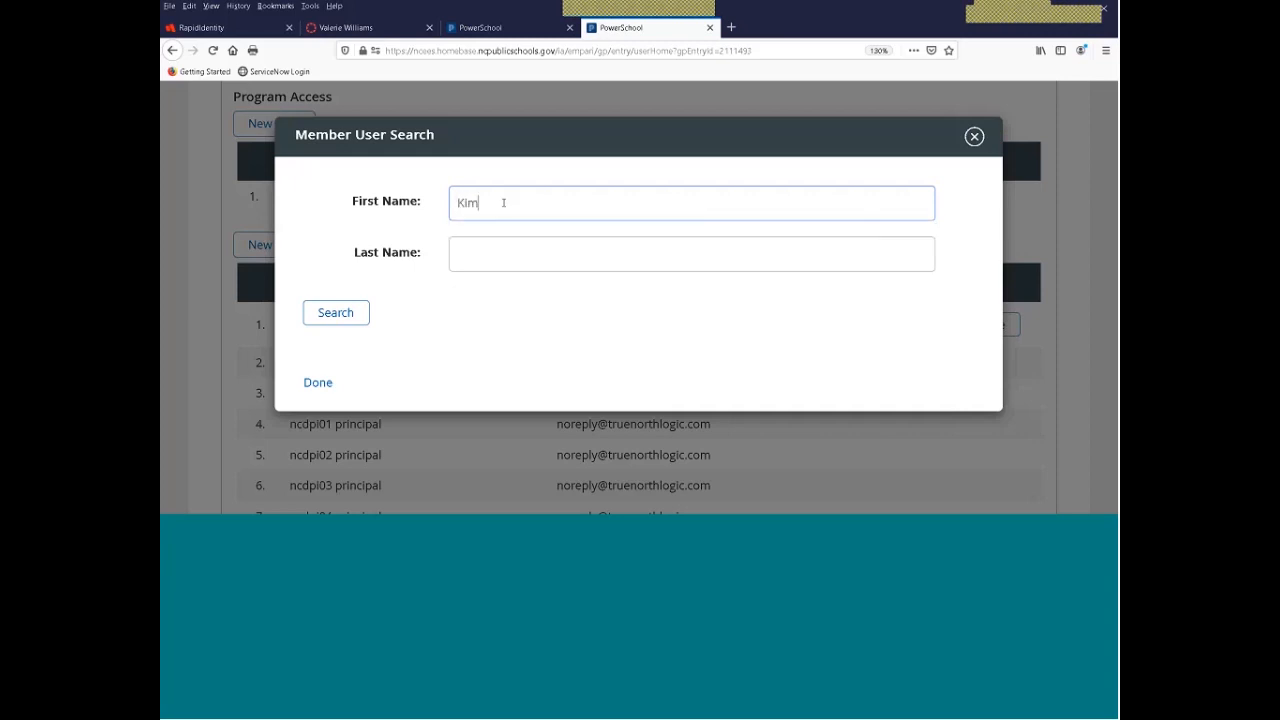
click(493, 250)
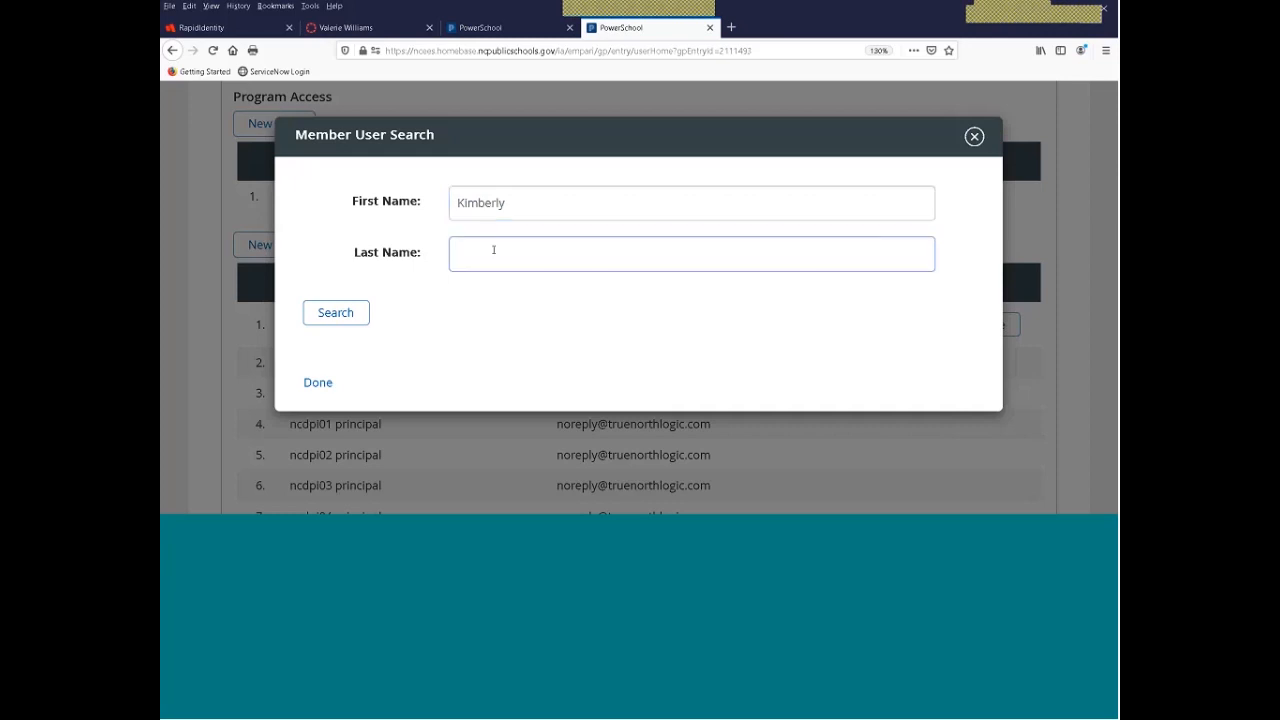
click(348, 314)
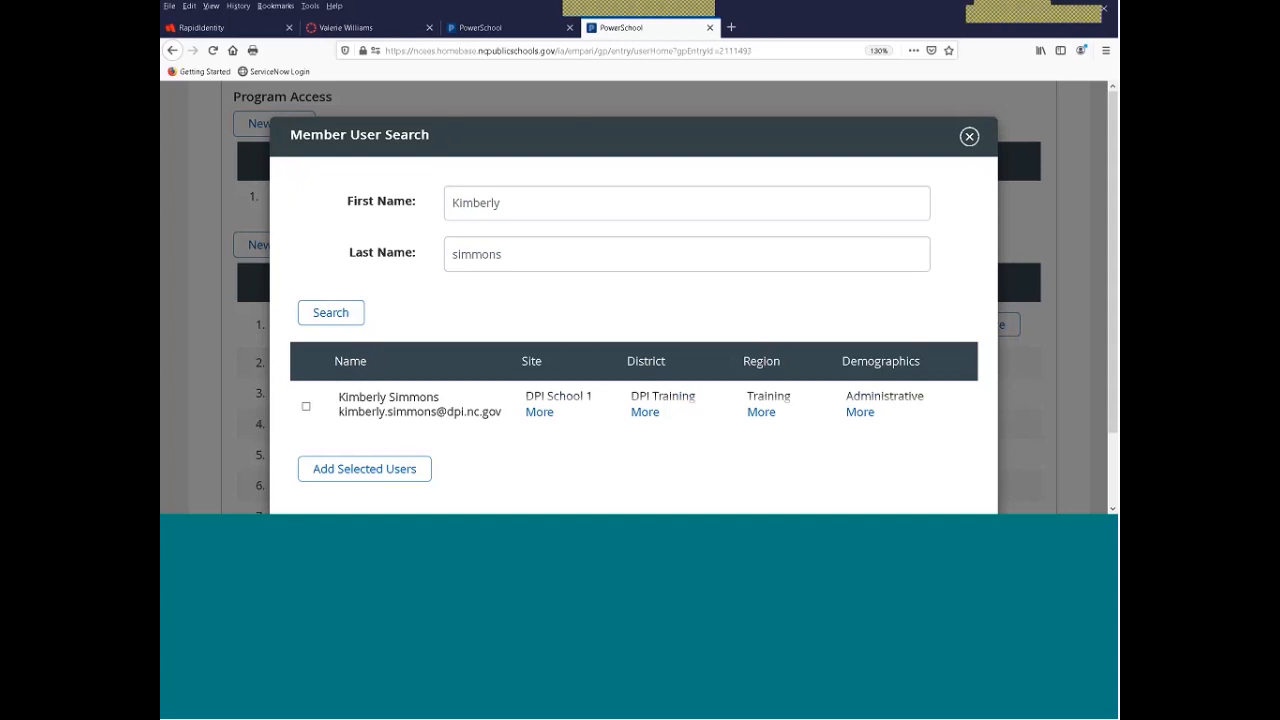
click(306, 408)
click(366, 470)
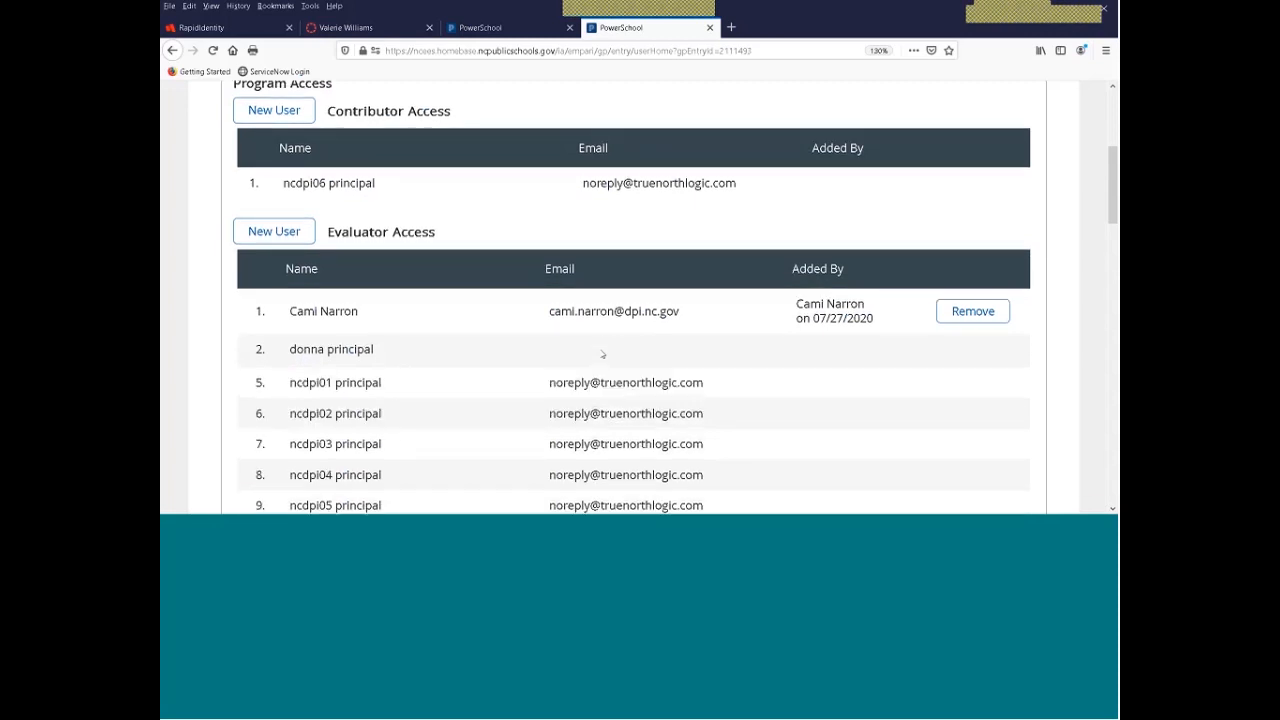
Remove the newly added user from the Evaluator Access list and confirm the removal
scroll(501, 359, down, 2)
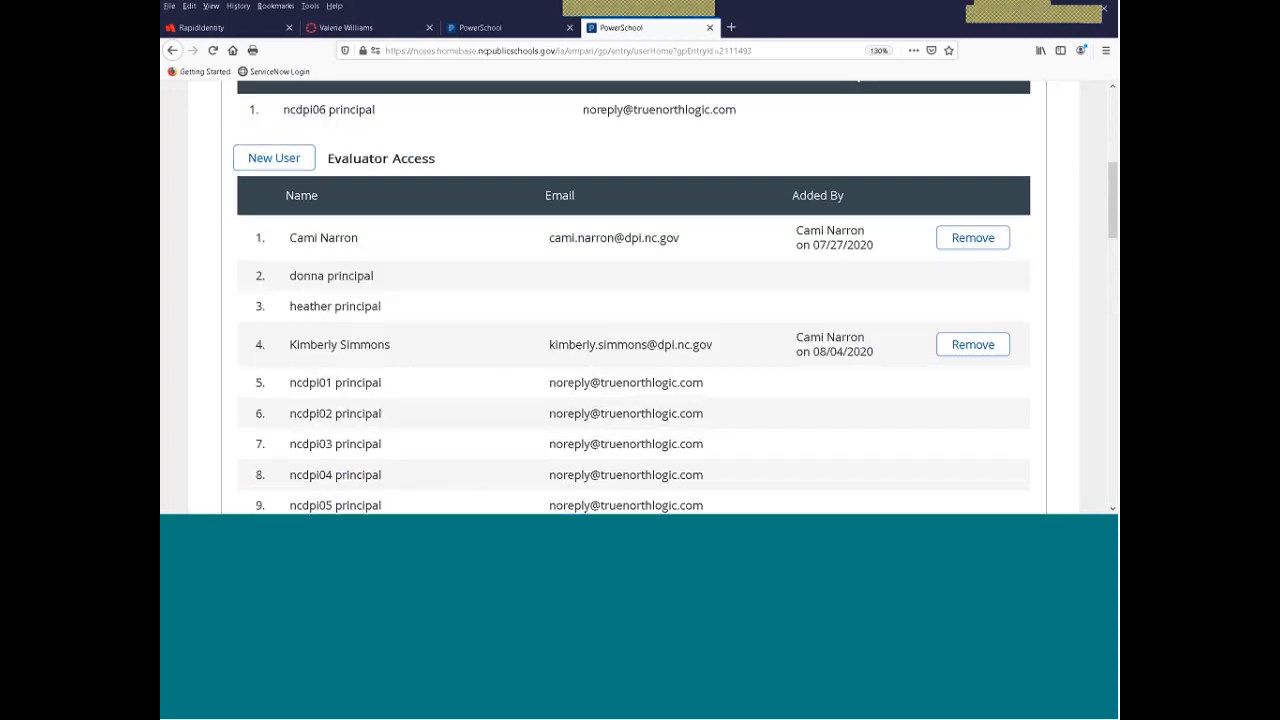
scroll(362, 340, down, 1)
scroll(362, 340, down, 3)
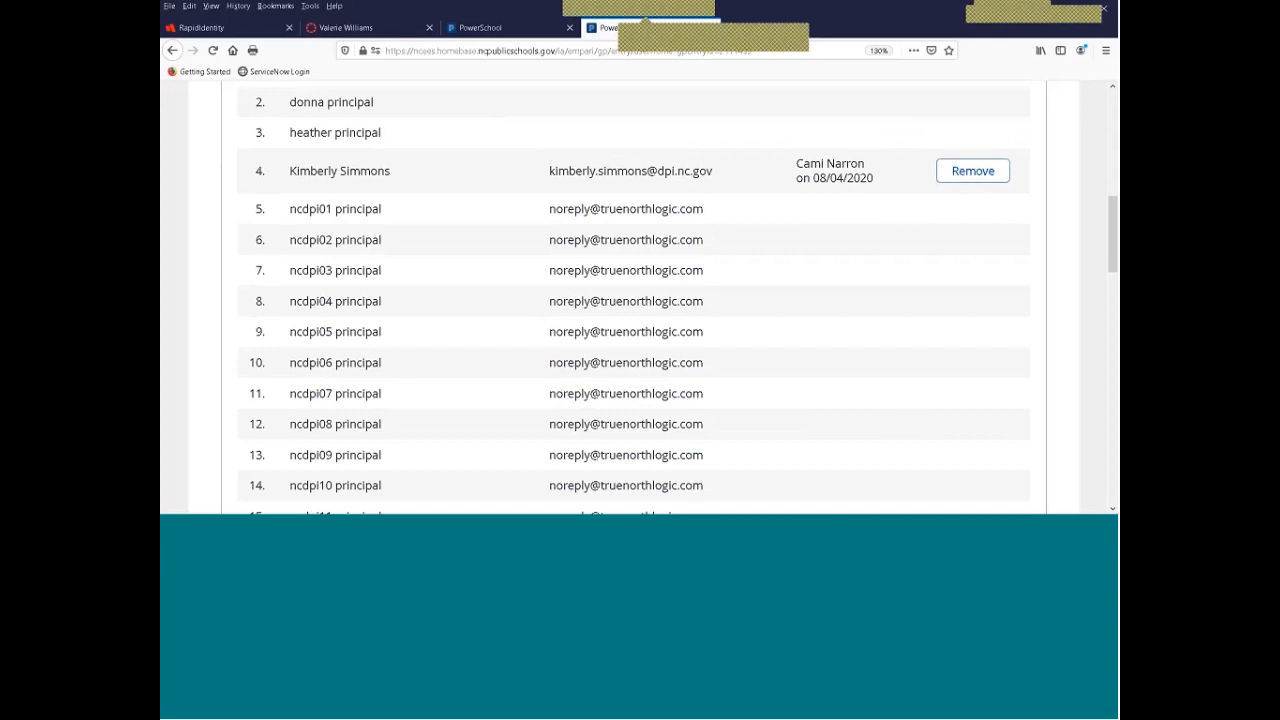
scroll(557, 337, up, 5)
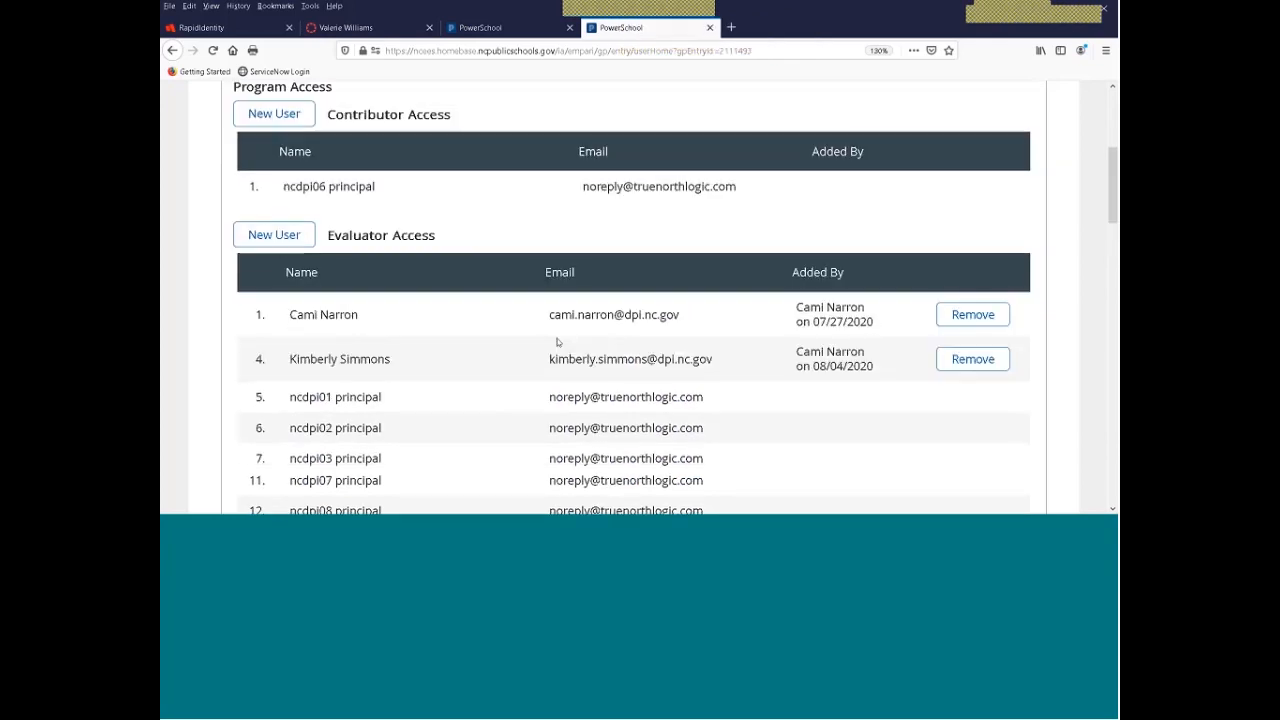
scroll(423, 355, up, 2)
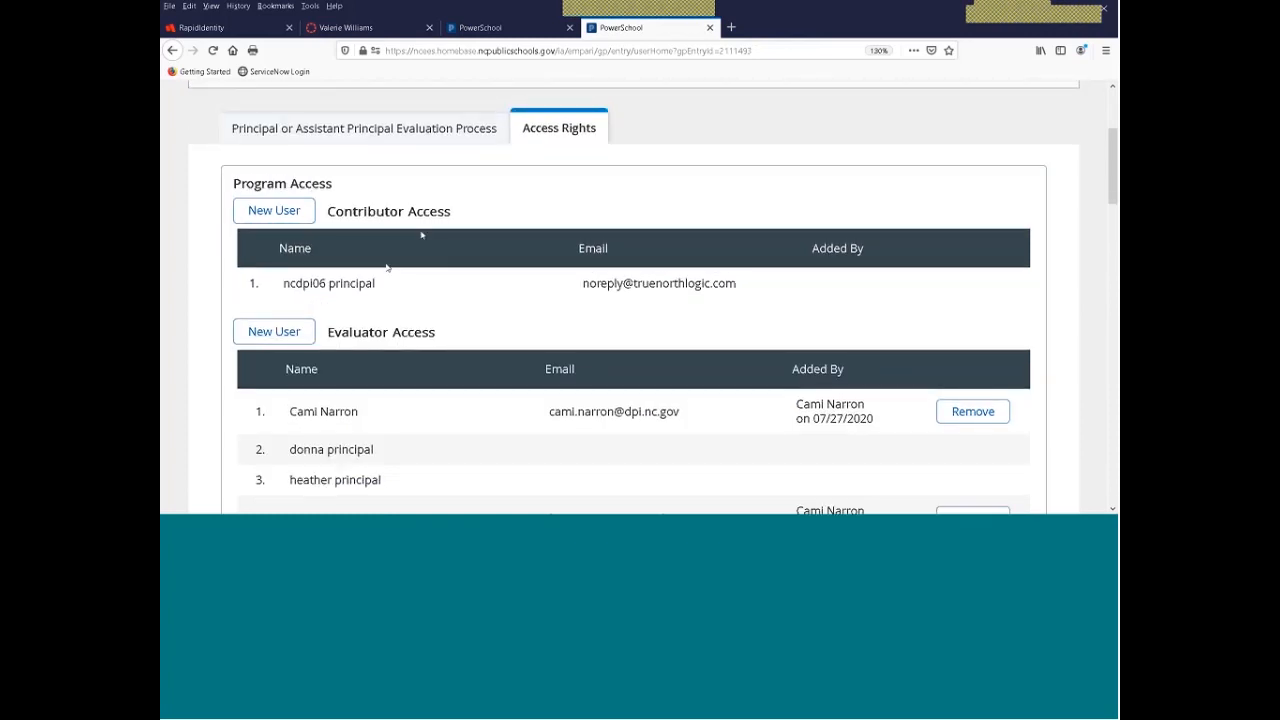
scroll(422, 236, down, 4)
scroll(422, 238, up, 4)
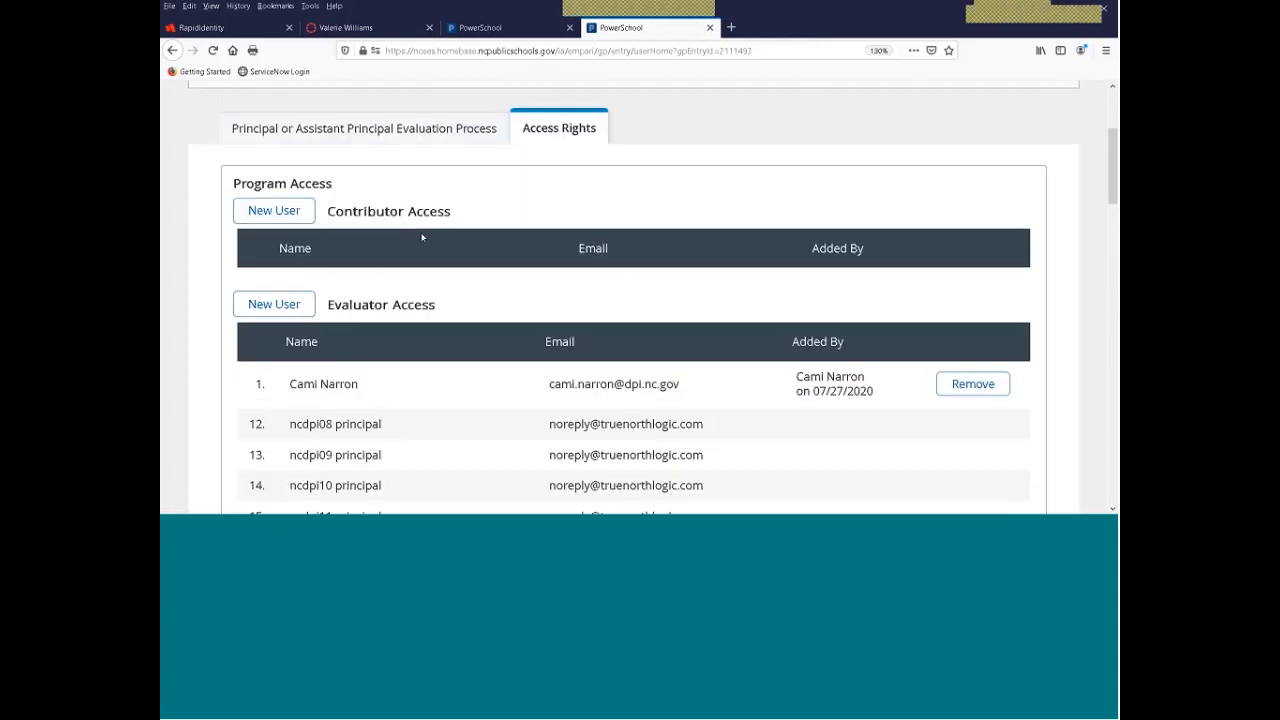
scroll(428, 237, down, 5)
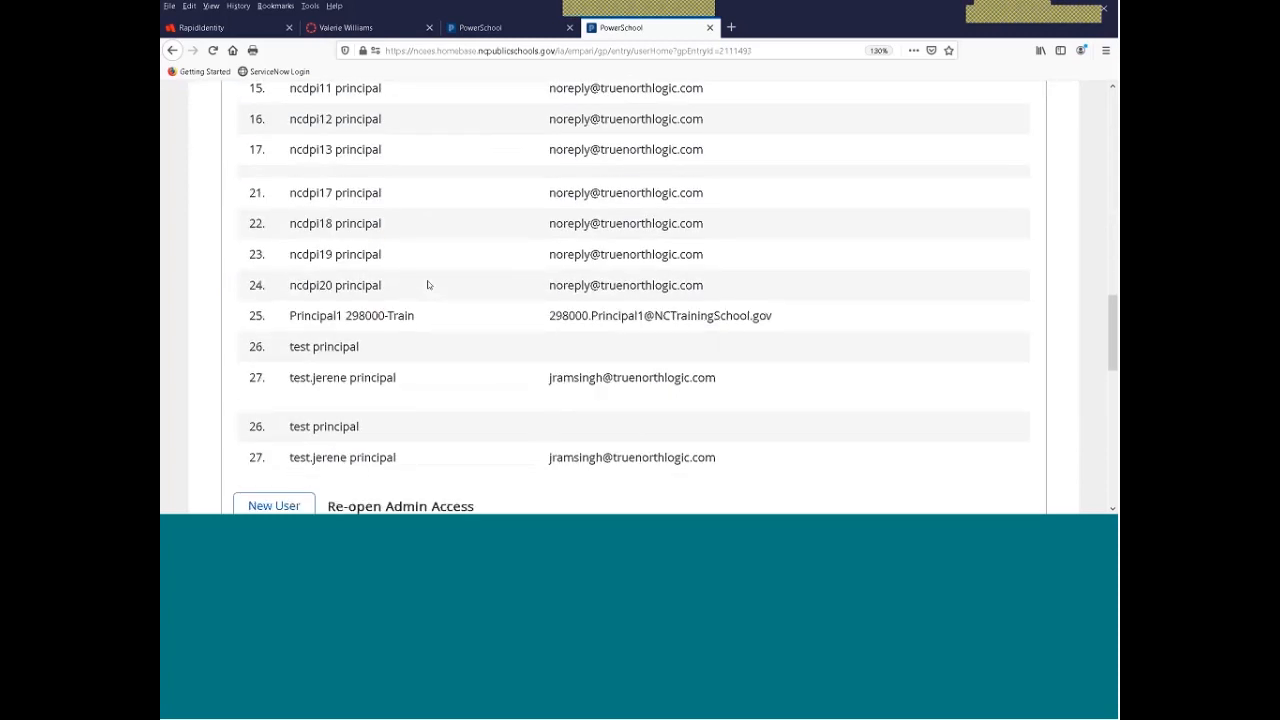
scroll(427, 285, down, 5)
scroll(427, 285, down, 5)
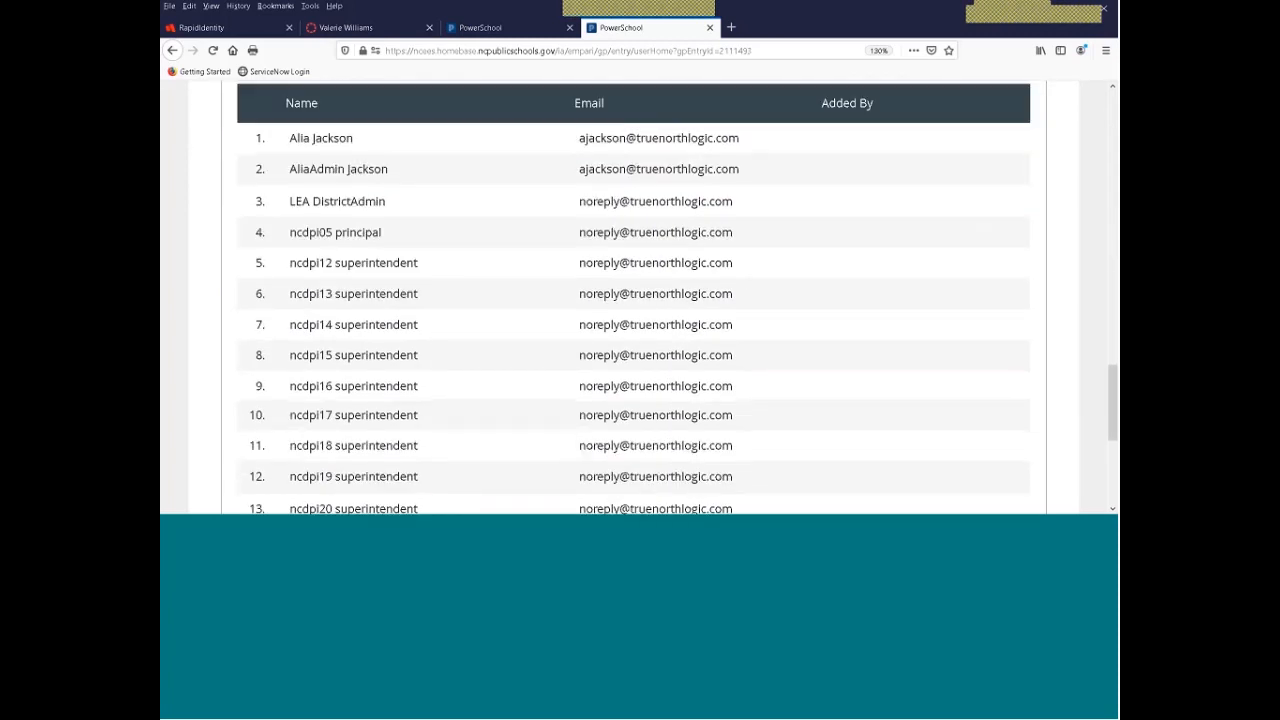
scroll(450, 279, down, 5)
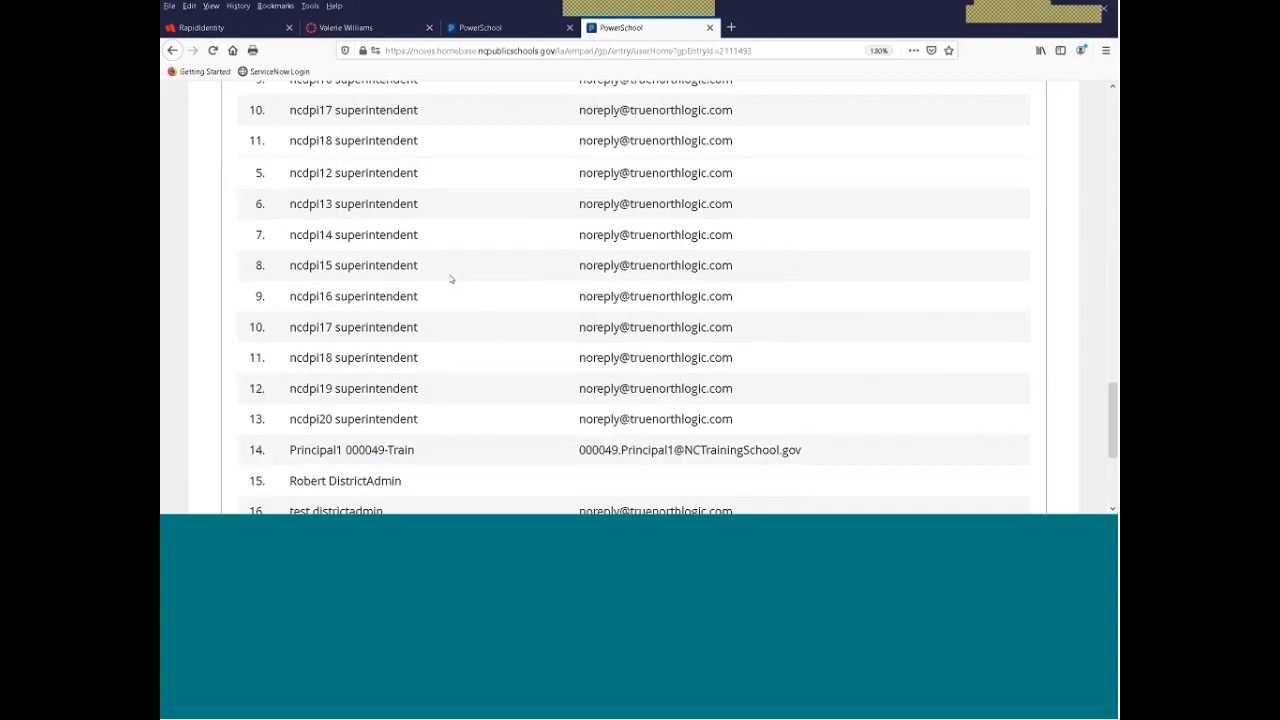
scroll(450, 279, up, 7)
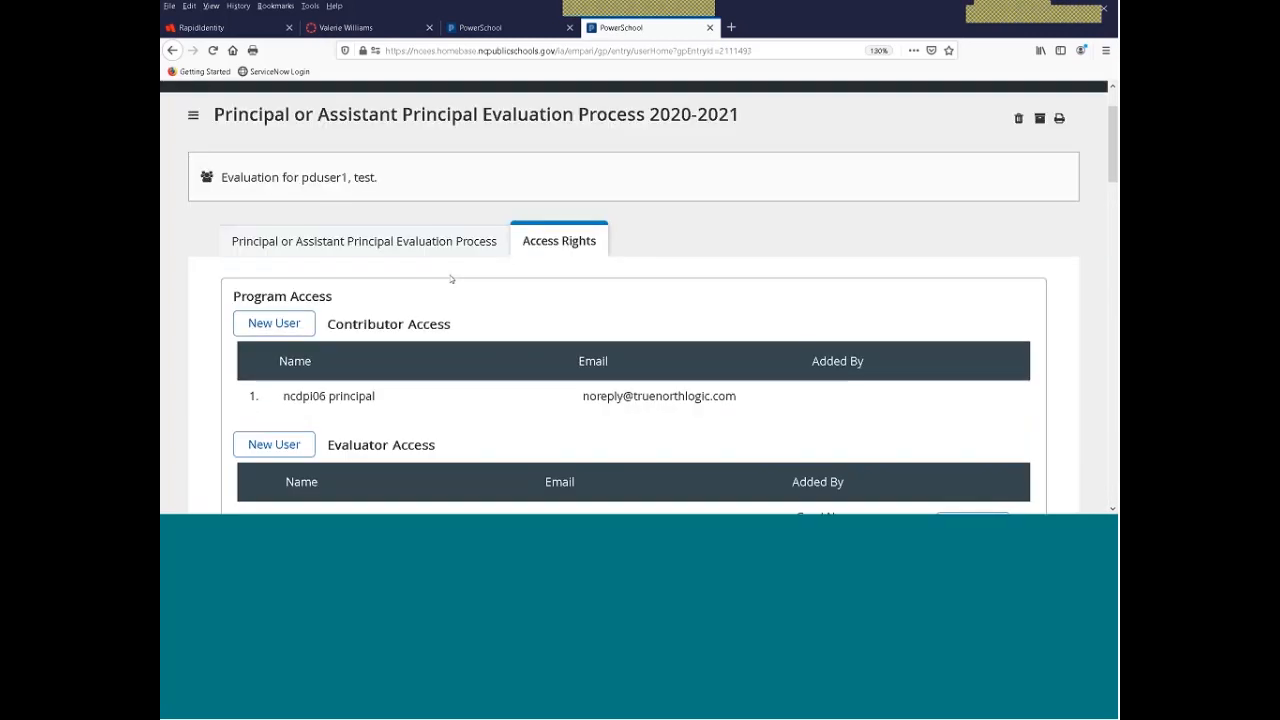
scroll(450, 279, down, 3)
scroll(450, 279, up, 1)
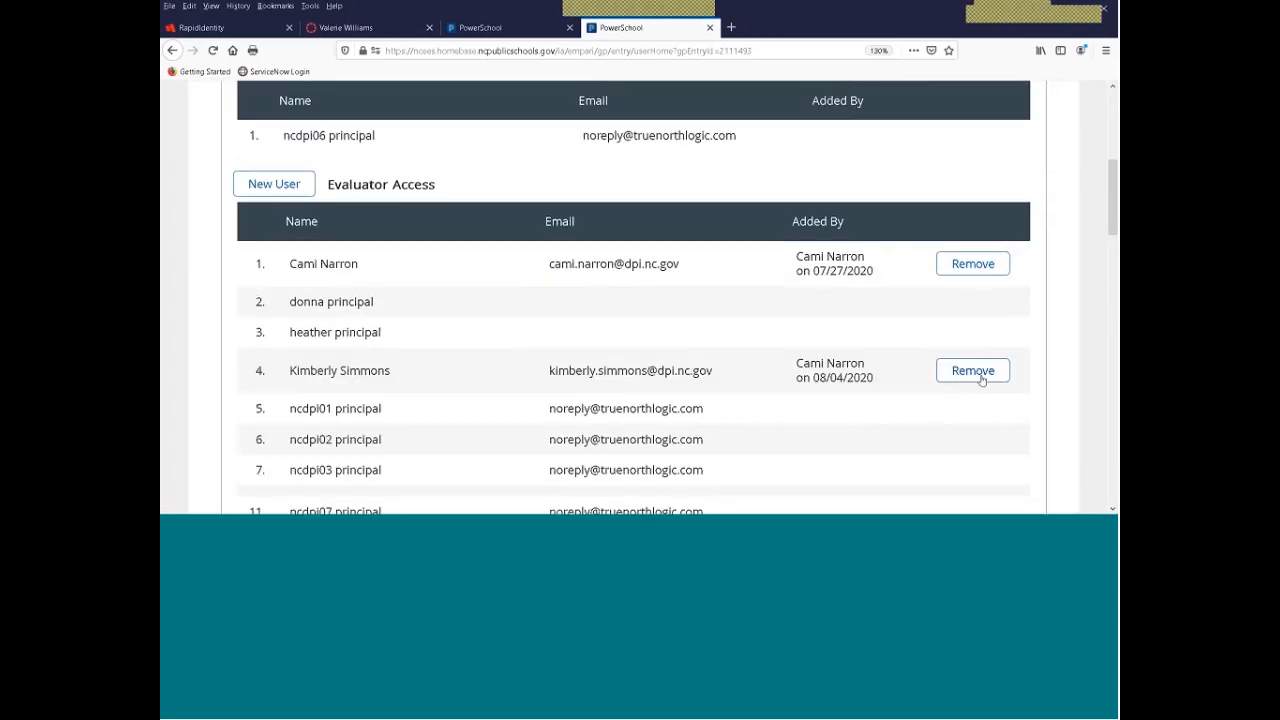
click(980, 374)
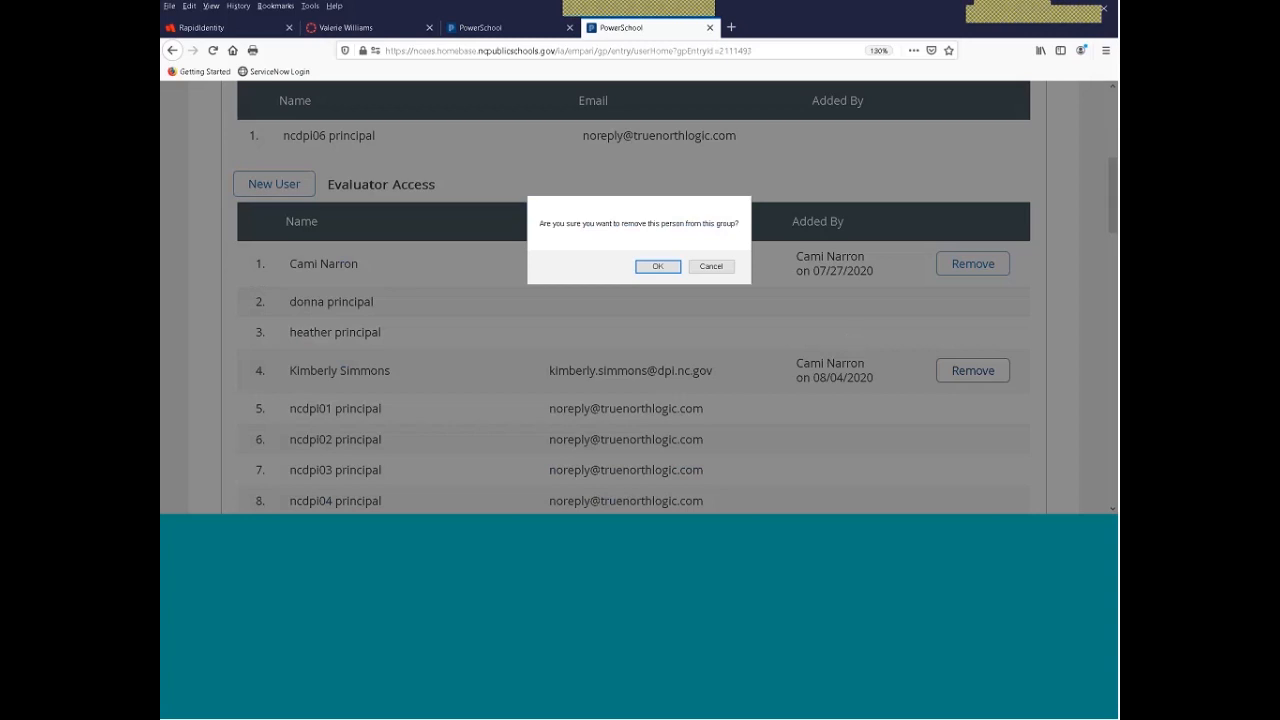
click(656, 267)
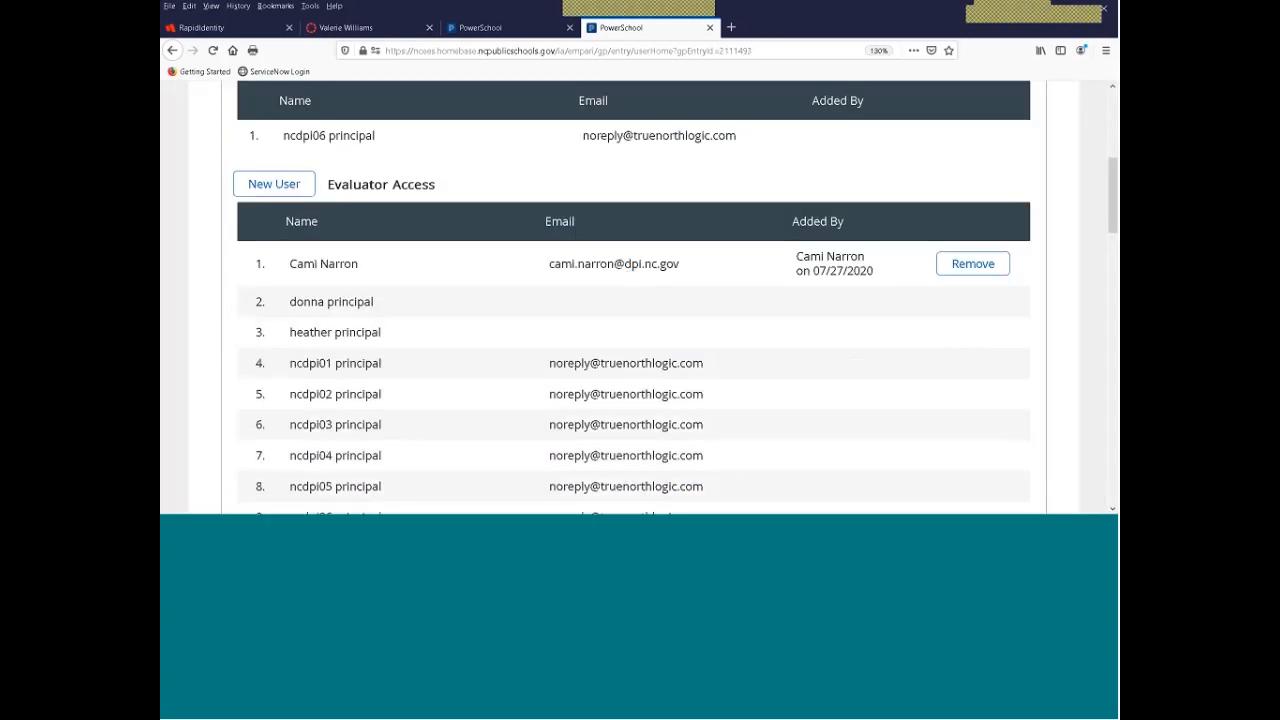